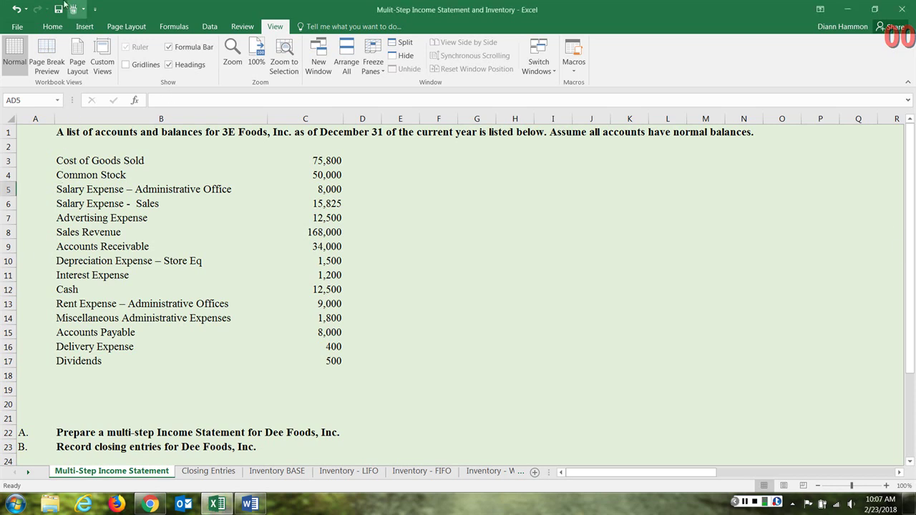
# Fill the Common Stock row, name and balance, with a light gold color in the account list
pyautogui.click(52, 26)
pyautogui.moveTo(121, 175); pyautogui.dragTo(315, 176)
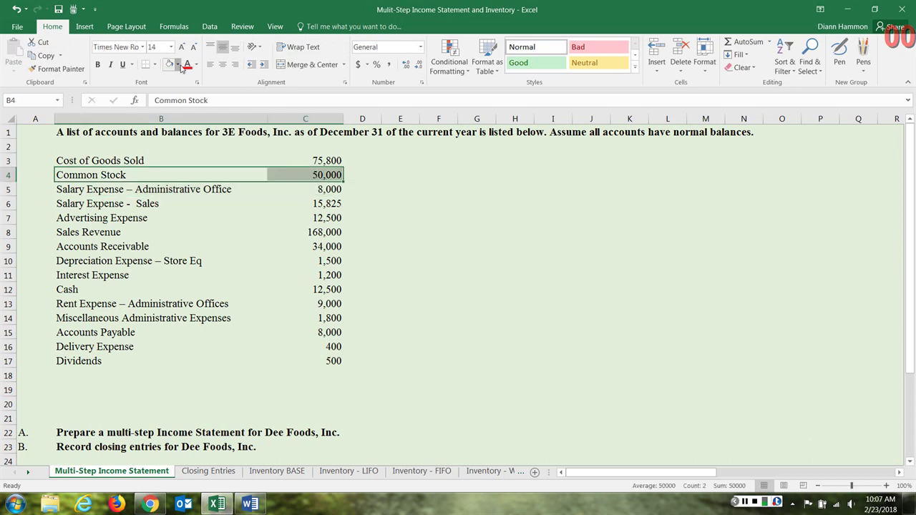
pyautogui.click(177, 65)
pyautogui.click(240, 107)
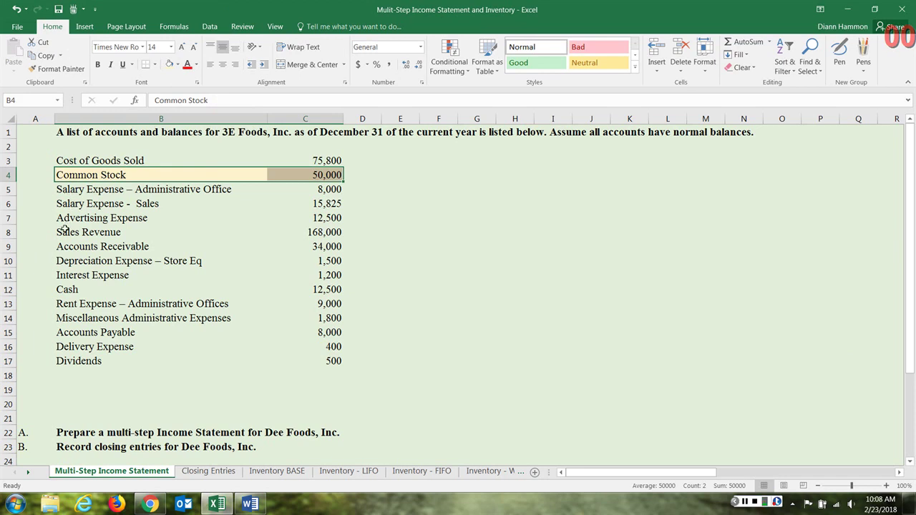
# Apply the same light gold fill to the Accounts Receivable, Cash, Accounts Payable and Dividends rows, including their balances
pyautogui.moveTo(64, 246); pyautogui.dragTo(309, 246)
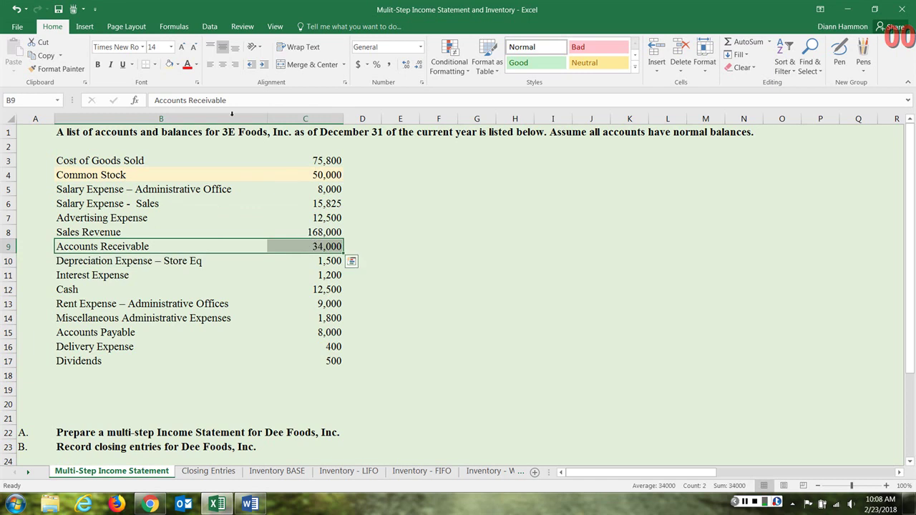
pyautogui.click(169, 64)
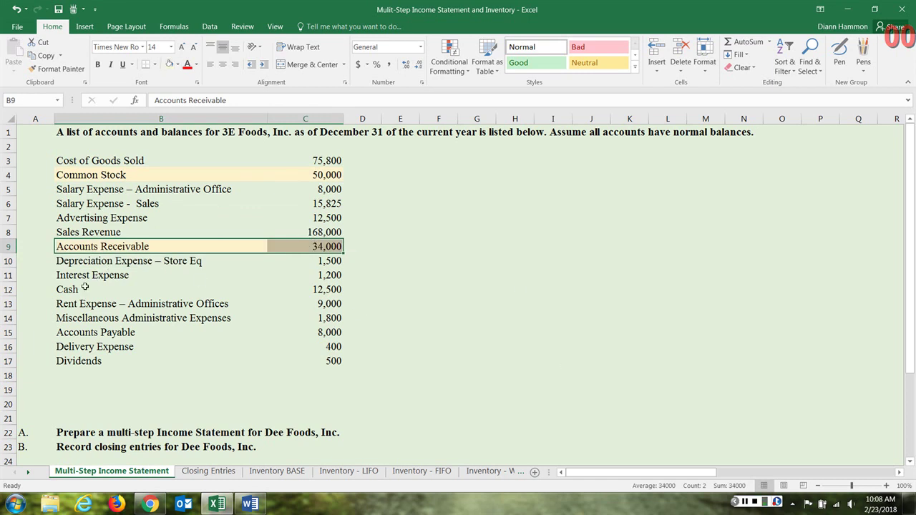
pyautogui.moveTo(84, 289); pyautogui.dragTo(286, 288)
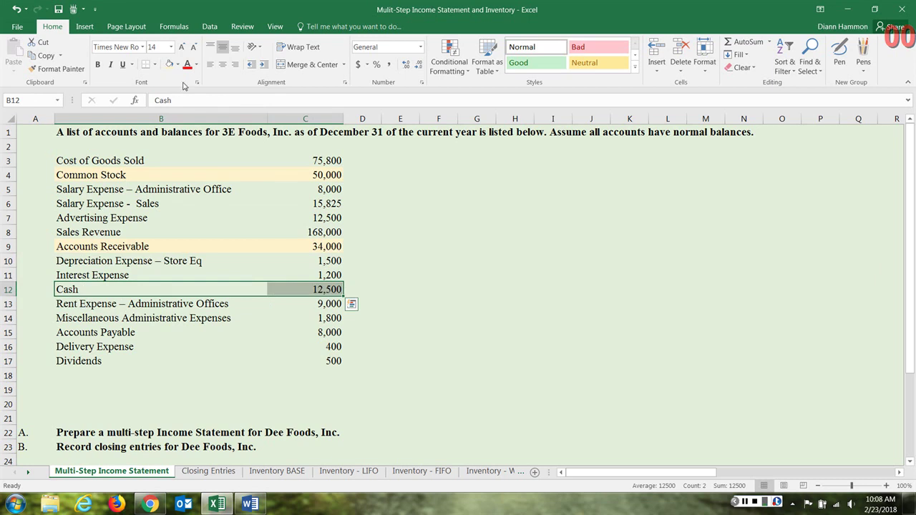
pyautogui.click(170, 64)
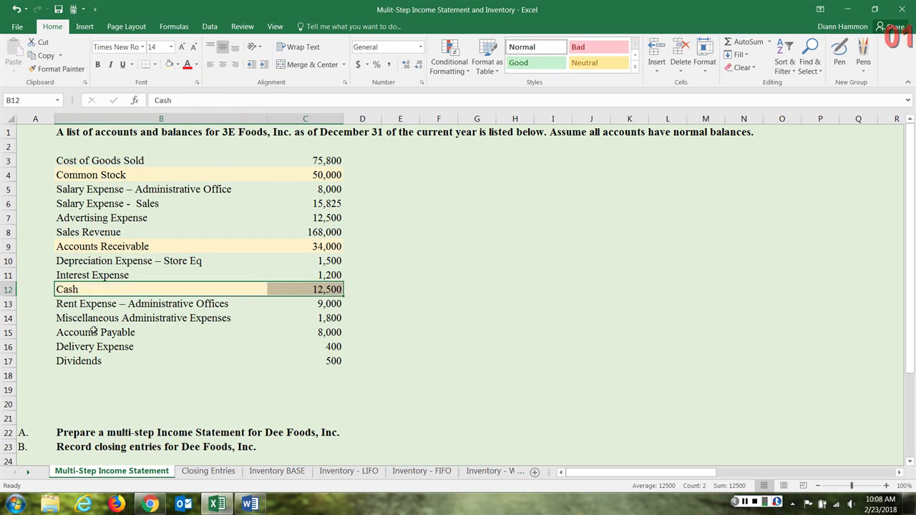
pyautogui.moveTo(93, 332); pyautogui.dragTo(308, 334)
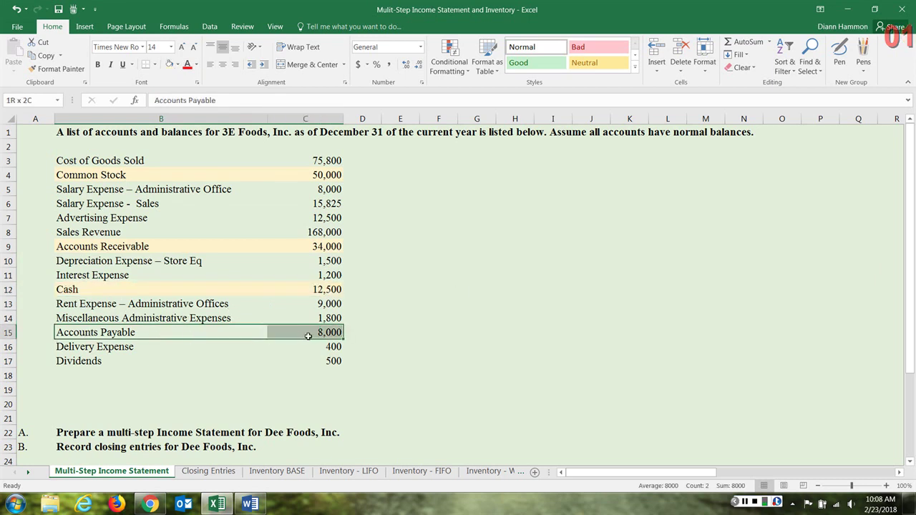
pyautogui.click(170, 65)
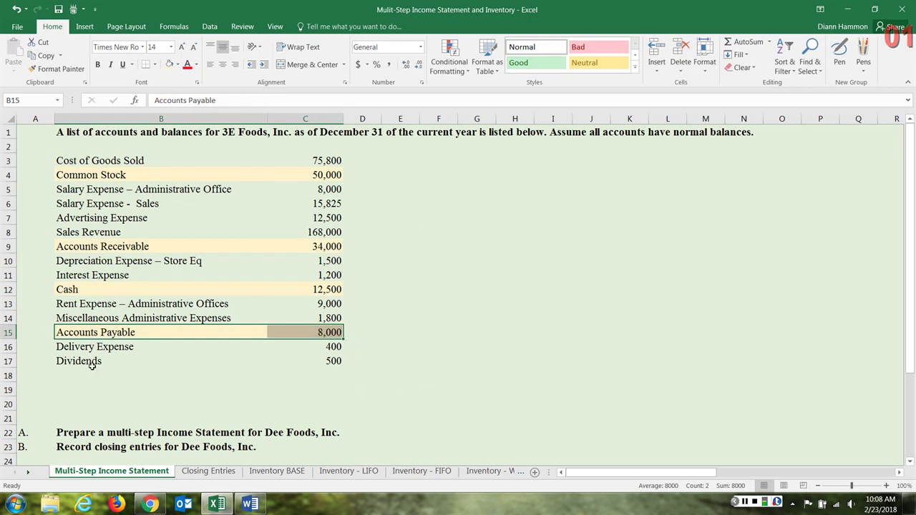
pyautogui.moveTo(89, 363); pyautogui.dragTo(305, 362)
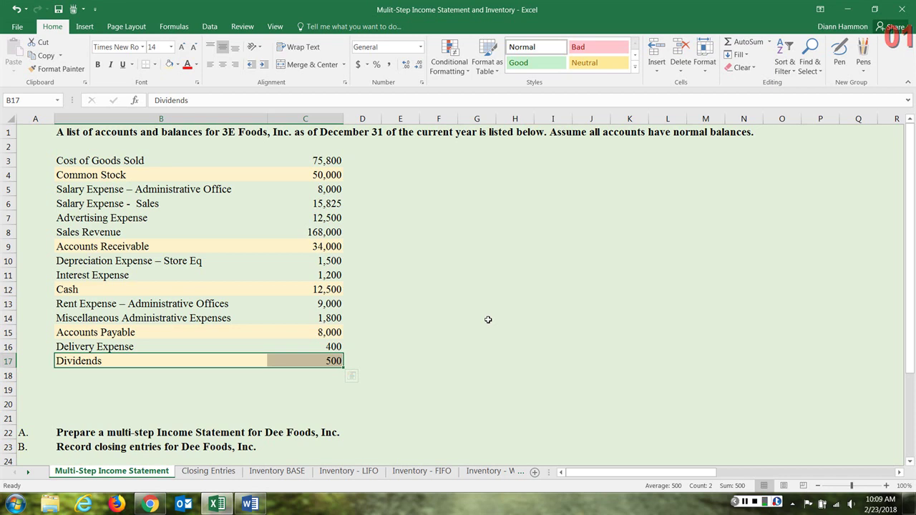
pyautogui.click(74, 160)
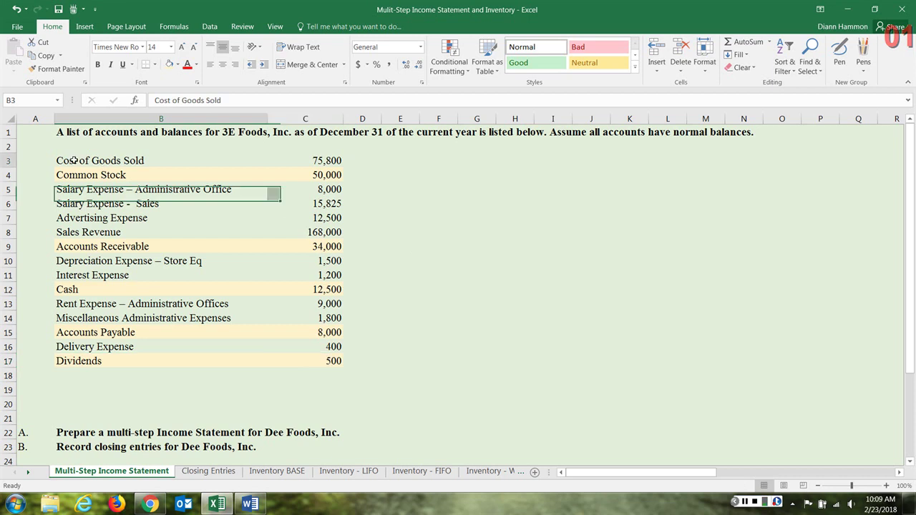
pyautogui.moveTo(74, 160); pyautogui.dragTo(315, 162)
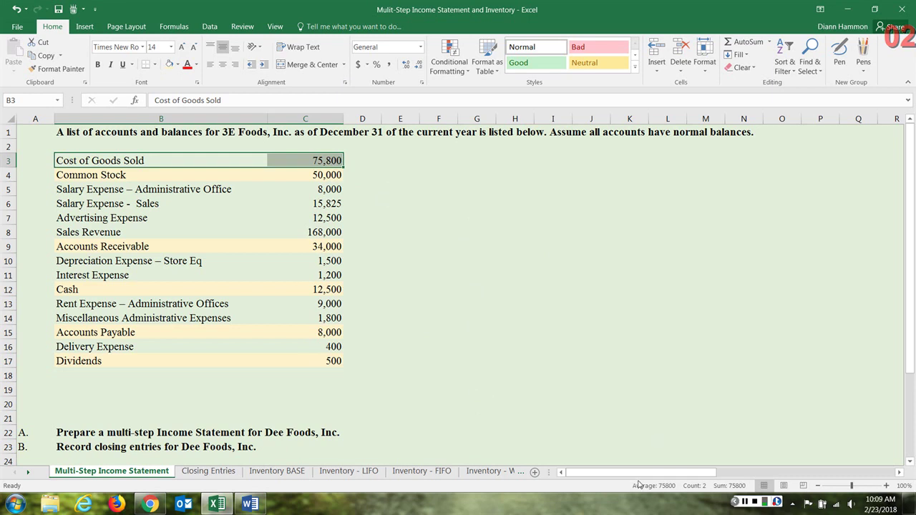
# Bold the Sales Revenue, Cost of Goods Sold and Gross Profit labels in the 3E- Foods income statement
pyautogui.click(899, 473)
pyautogui.moveTo(900, 474); pyautogui.dragTo(901, 474)
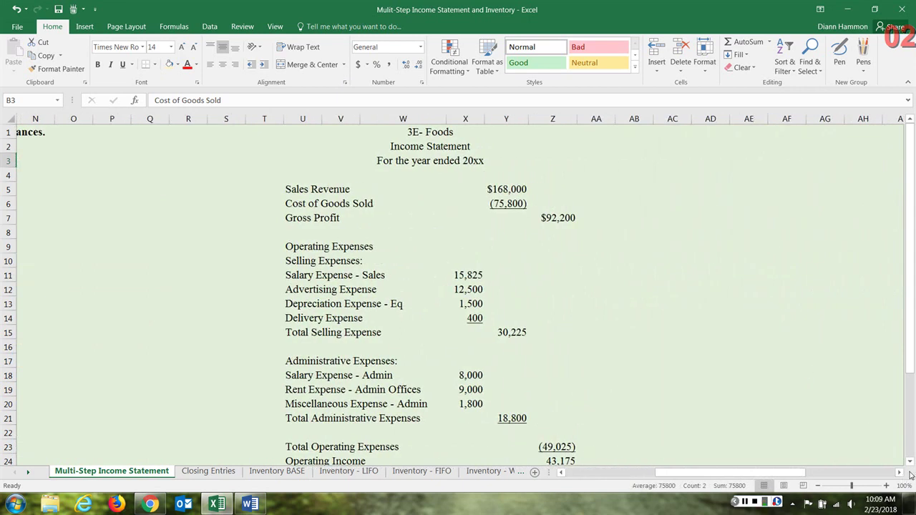
pyautogui.moveTo(899, 474); pyautogui.dragTo(897, 474)
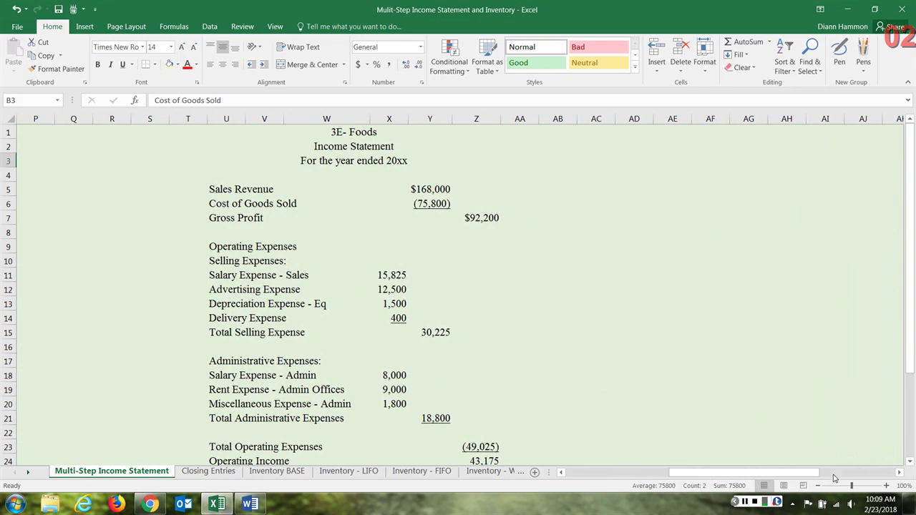
pyautogui.moveTo(823, 475); pyautogui.dragTo(797, 474)
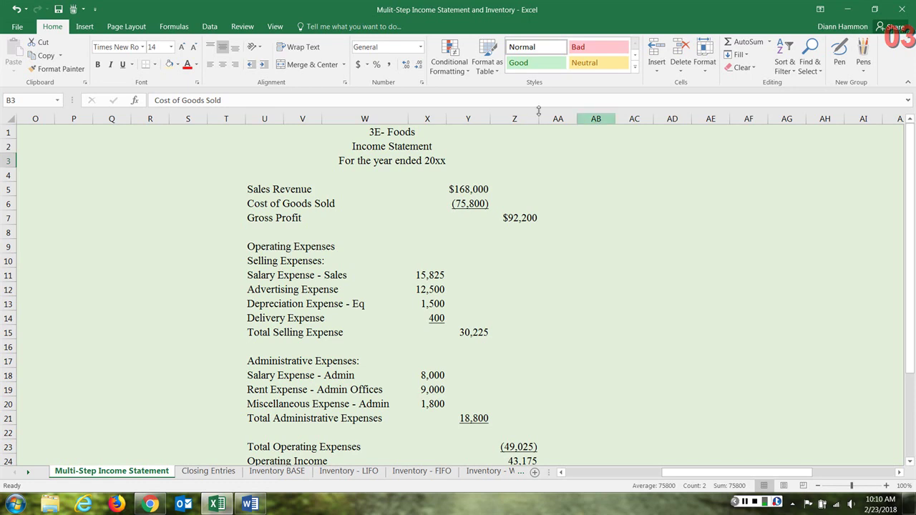
pyautogui.click(258, 190)
pyautogui.moveTo(303, 199); pyautogui.dragTo(331, 219)
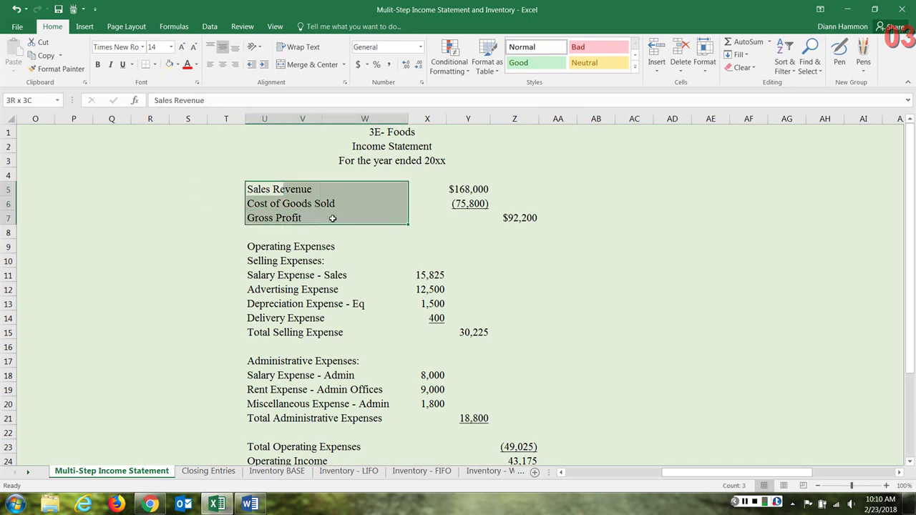
pyautogui.click(97, 65)
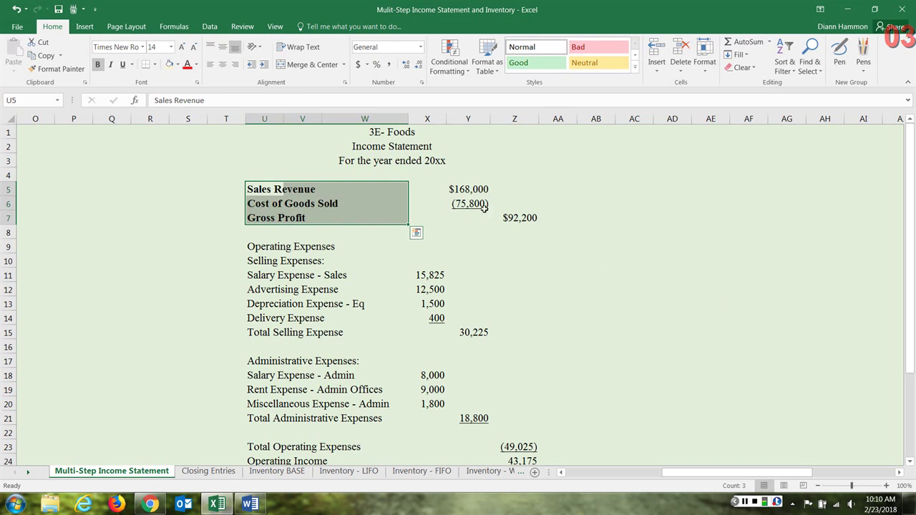
# Bold the amounts for sales revenue, cost of goods sold and gross profit, and widen column Y to fit them
pyautogui.moveTo(467, 188); pyautogui.dragTo(519, 222)
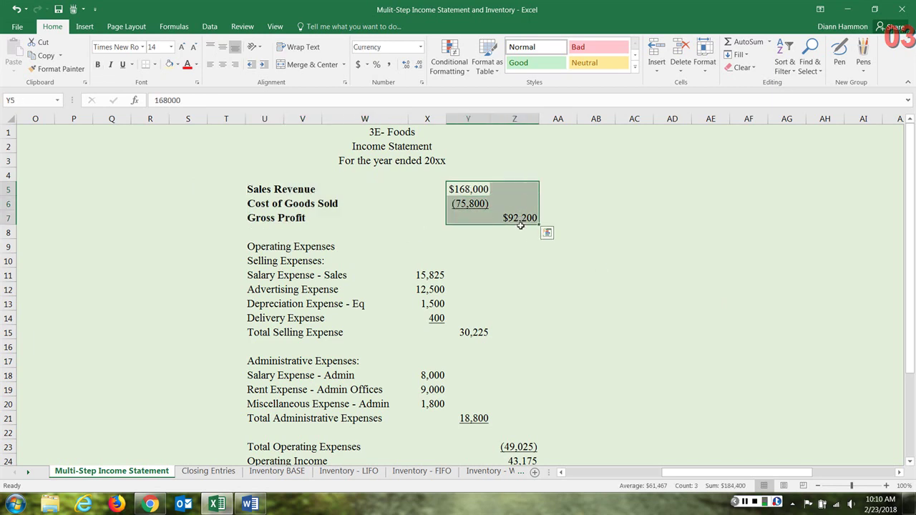
pyautogui.hotkey('ctrl', 'b')
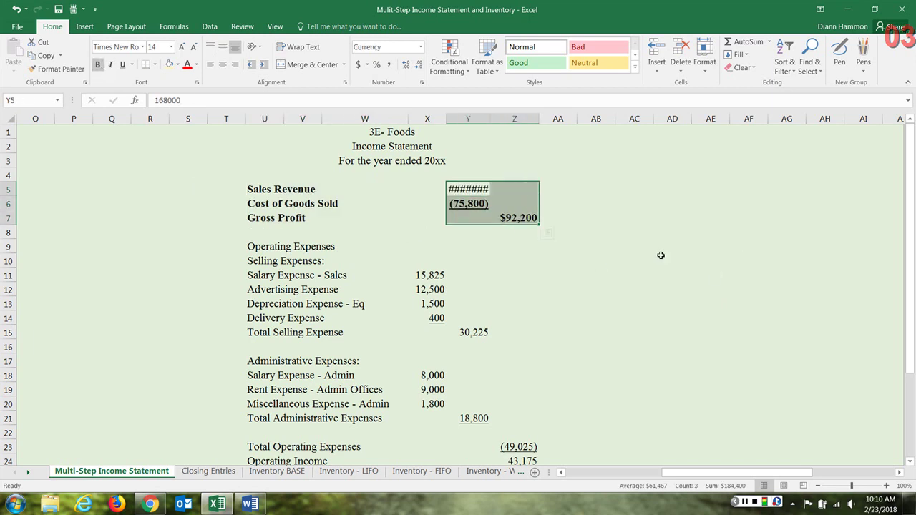
pyautogui.moveTo(490, 118); pyautogui.dragTo(503, 117)
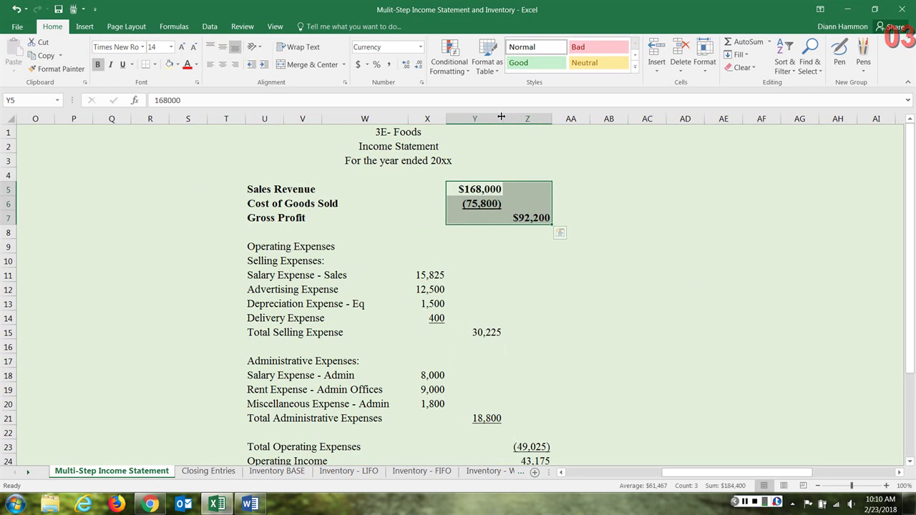
pyautogui.click(627, 236)
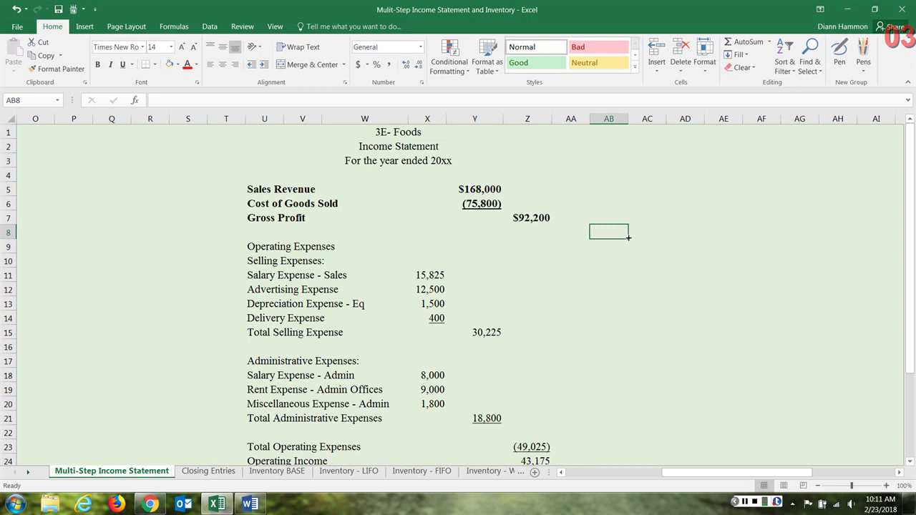
# Bold the Operating Expenses heading in the income statement
pyautogui.click(254, 246)
pyautogui.moveTo(254, 246); pyautogui.dragTo(358, 246)
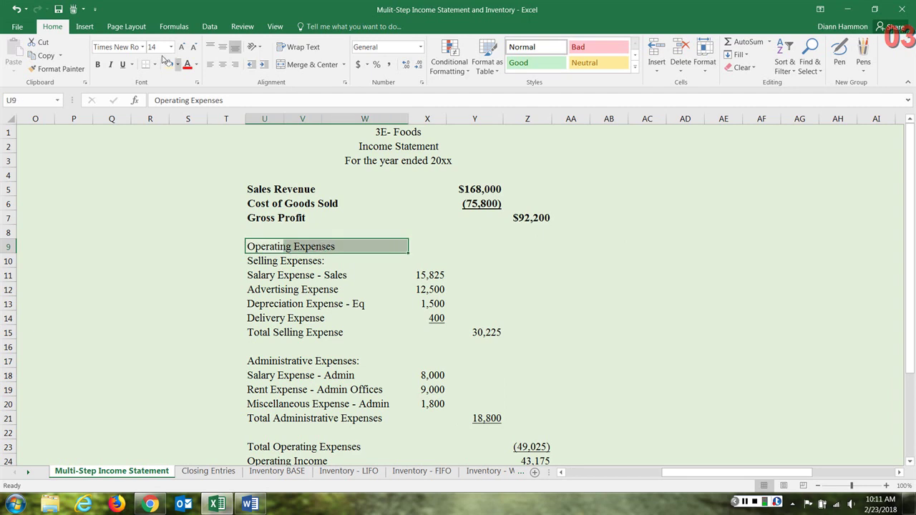
pyautogui.click(98, 64)
pyautogui.click(692, 293)
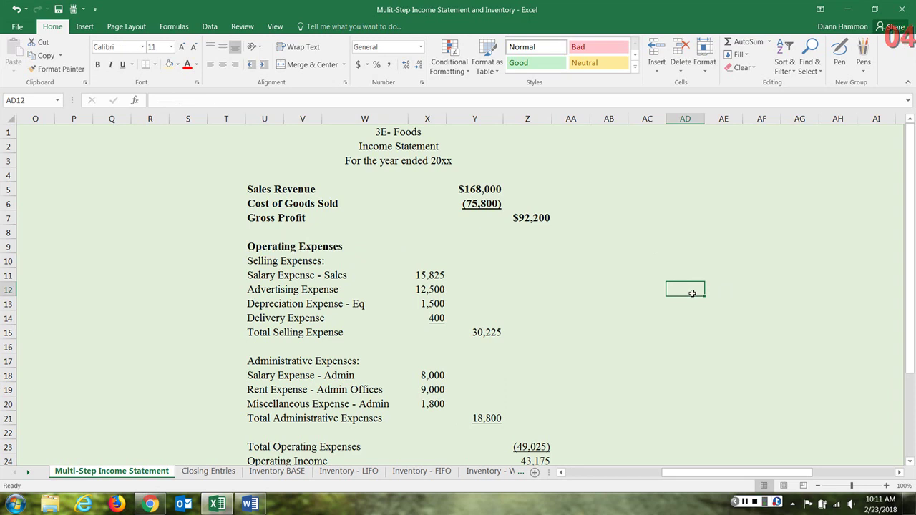
# Bold the Selling Expenses and Administrative Expenses subheadings in the income statement
pyautogui.click(253, 261)
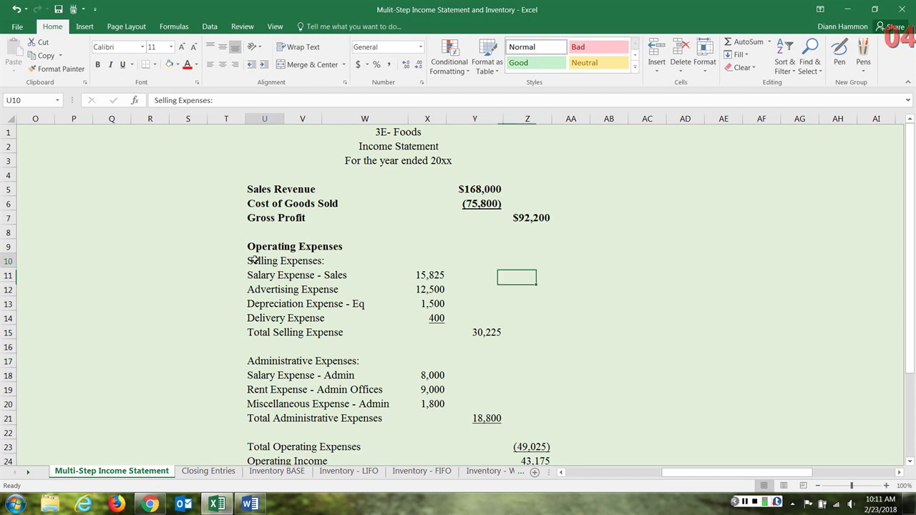
pyautogui.moveTo(253, 260); pyautogui.dragTo(295, 260)
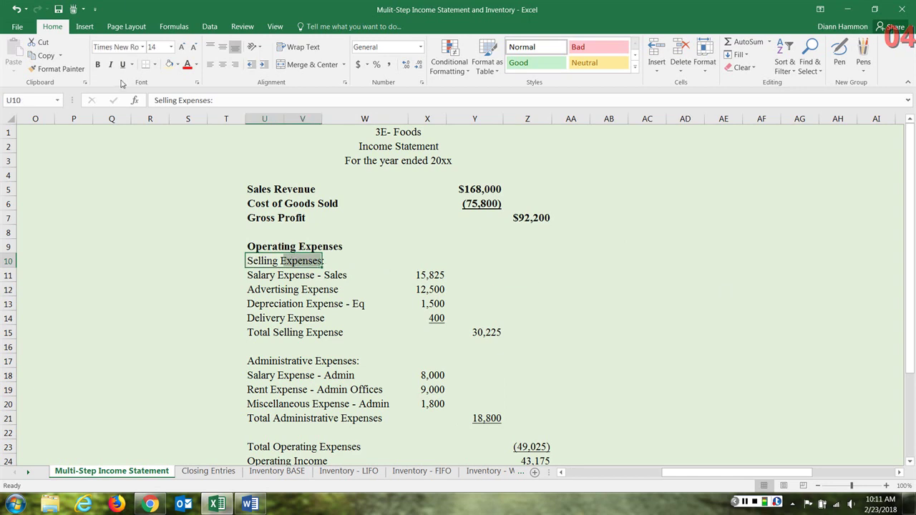
pyautogui.click(98, 65)
pyautogui.click(283, 360)
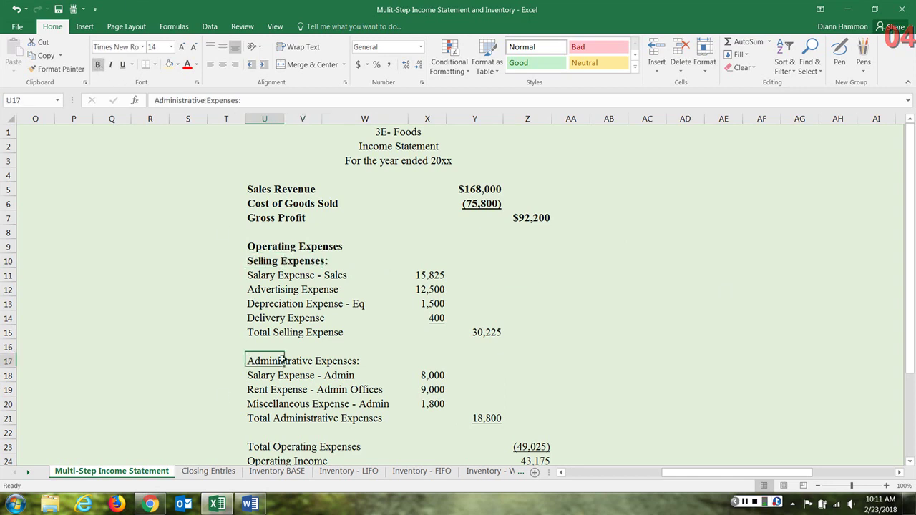
pyautogui.moveTo(283, 360); pyautogui.dragTo(401, 361)
pyautogui.click(98, 65)
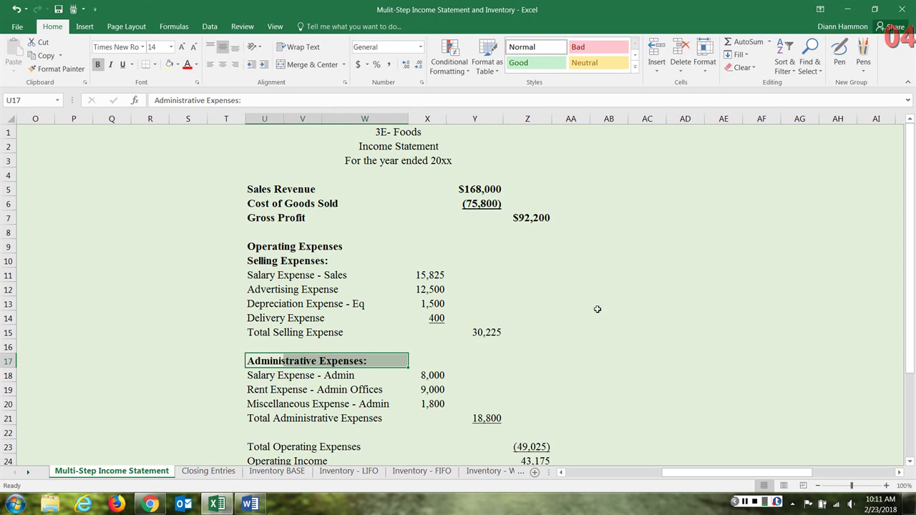
pyautogui.click(598, 310)
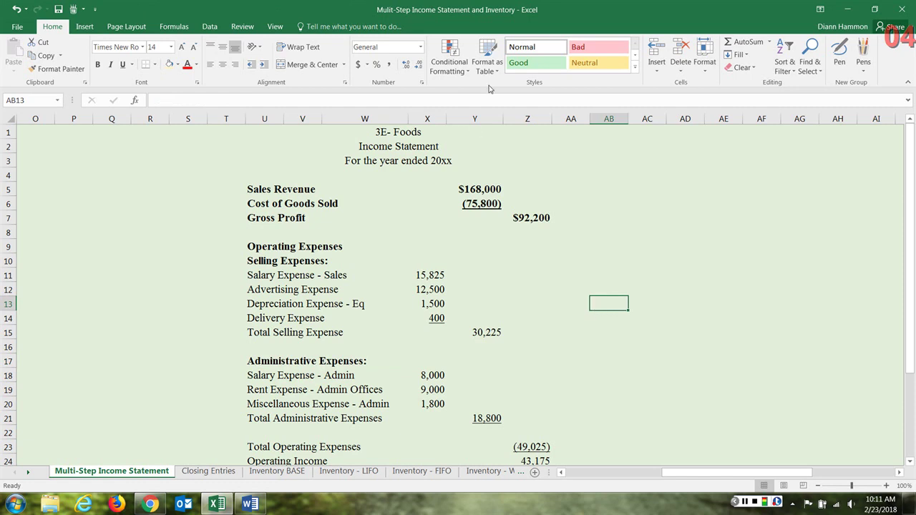
# Bold the three title lines of the income statement: company name, statement name and period
pyautogui.moveTo(422, 132); pyautogui.dragTo(433, 167)
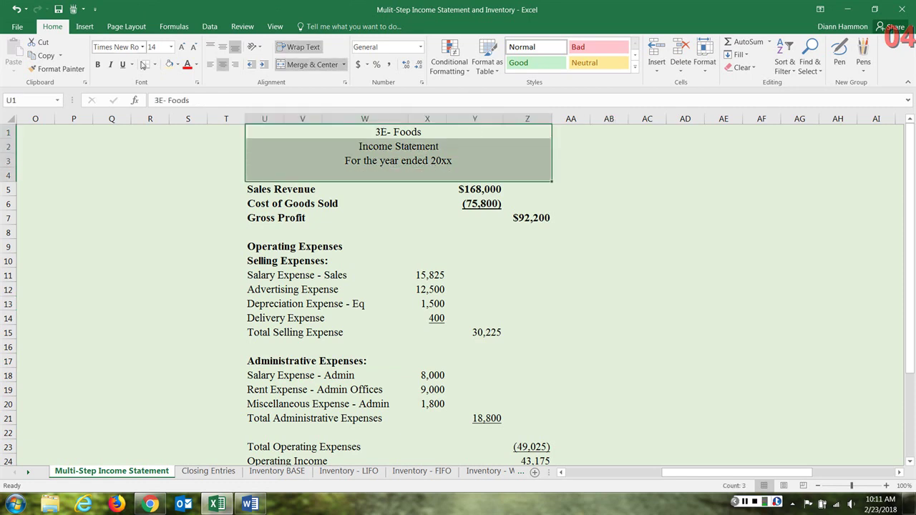
pyautogui.click(97, 65)
pyautogui.click(640, 327)
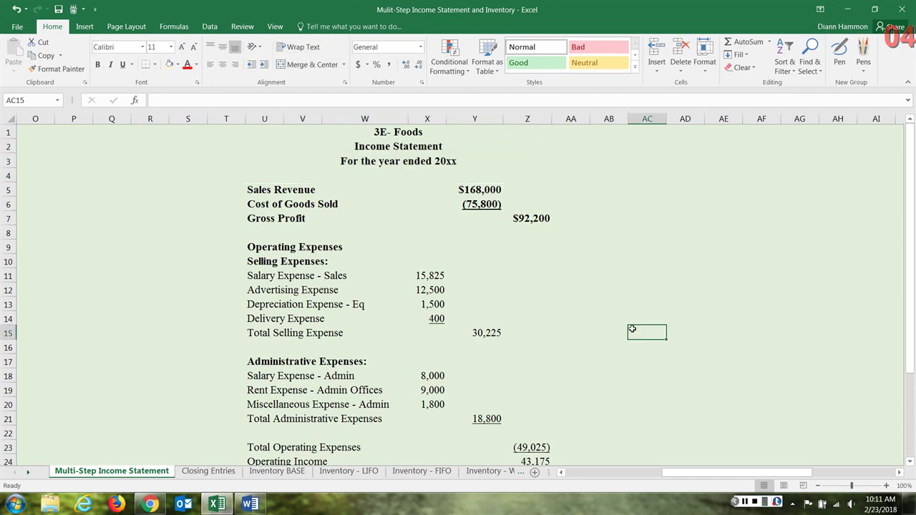
# Review the income statement down to net income against the account list, examining the four selling expense lines and their amounts
pyautogui.scroll(-2, 632, 328)
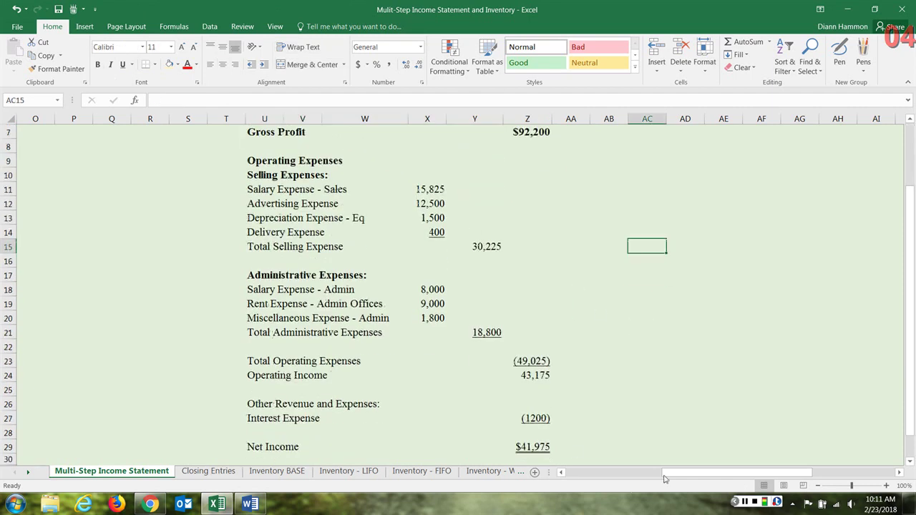
pyautogui.moveTo(716, 472); pyautogui.dragTo(543, 472)
pyautogui.scroll(2, 418, 359)
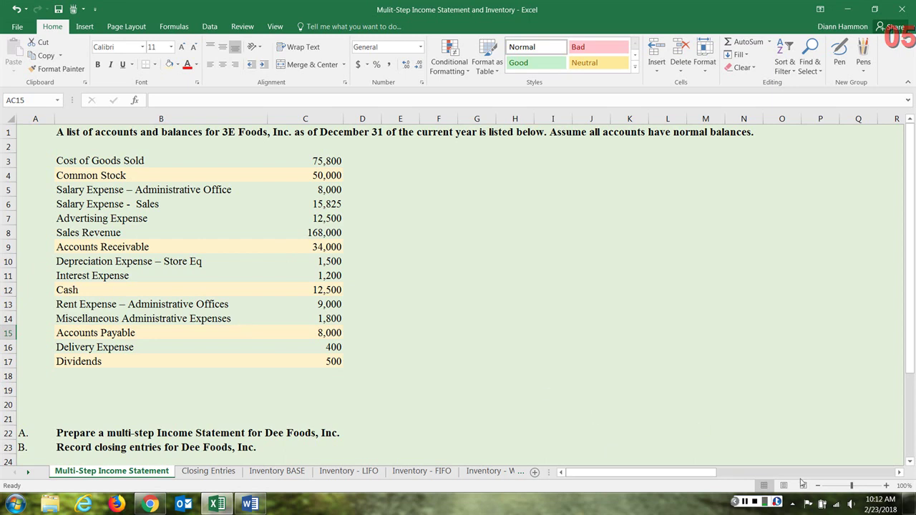
pyautogui.click(856, 473)
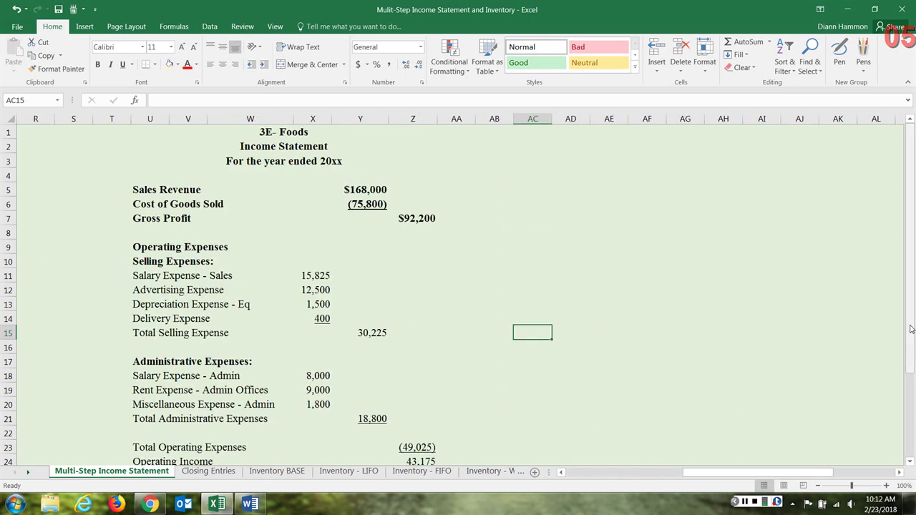
pyautogui.click(319, 276)
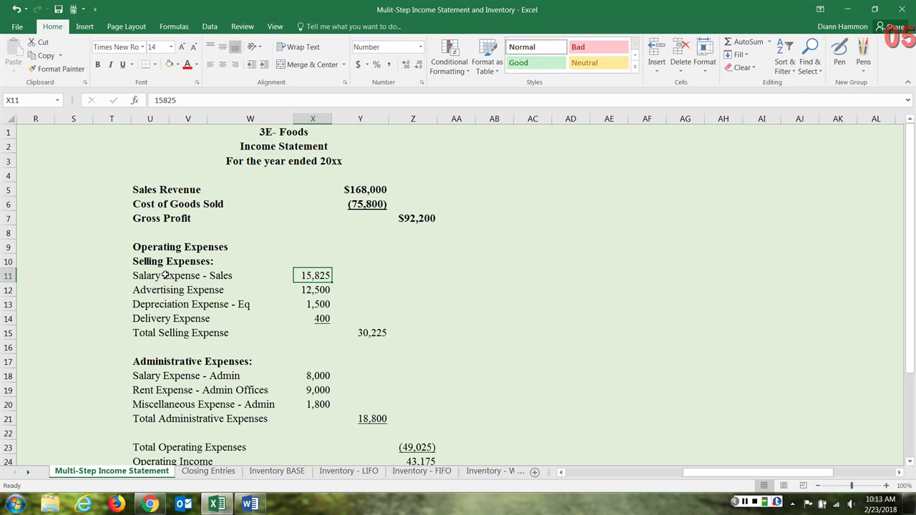
pyautogui.moveTo(153, 276); pyautogui.dragTo(303, 285)
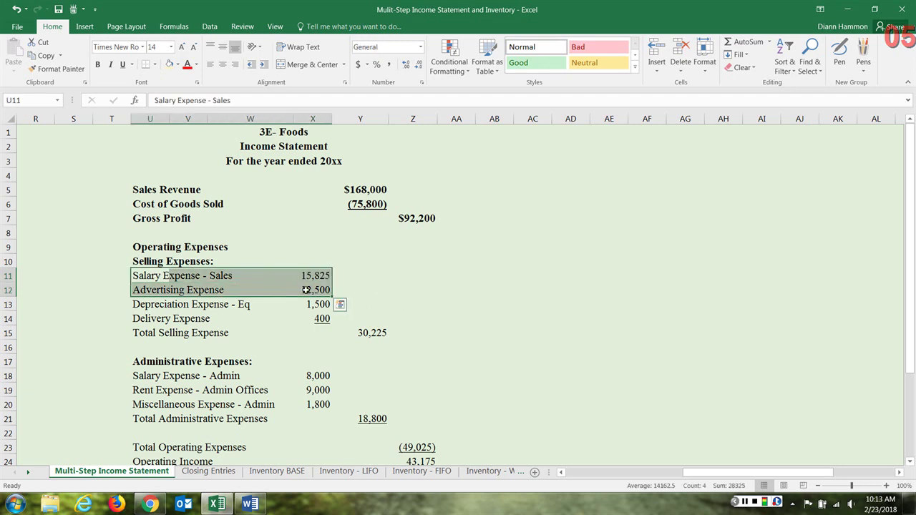
pyautogui.click(141, 274)
pyautogui.moveTo(141, 274); pyautogui.dragTo(311, 318)
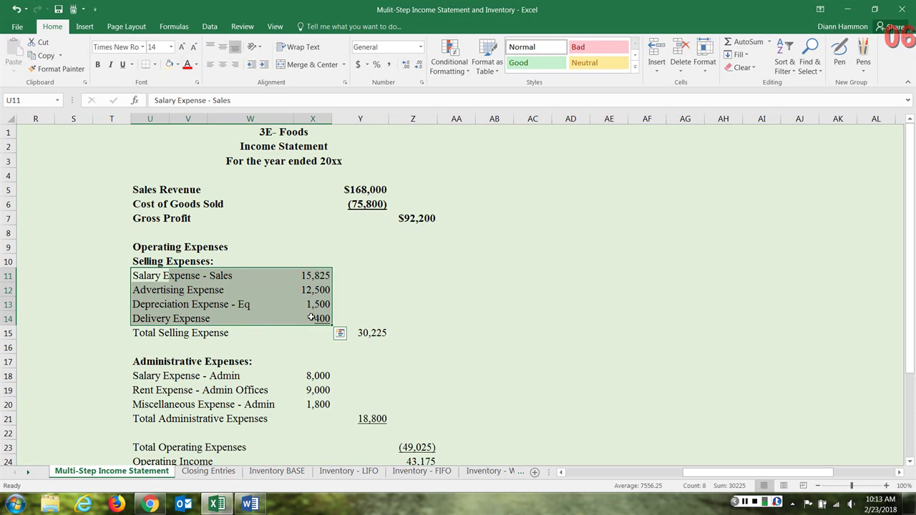
# Bold the Total Selling Expense and Total Administrative Expenses lines in the income statement, including their amounts
pyautogui.click(282, 303)
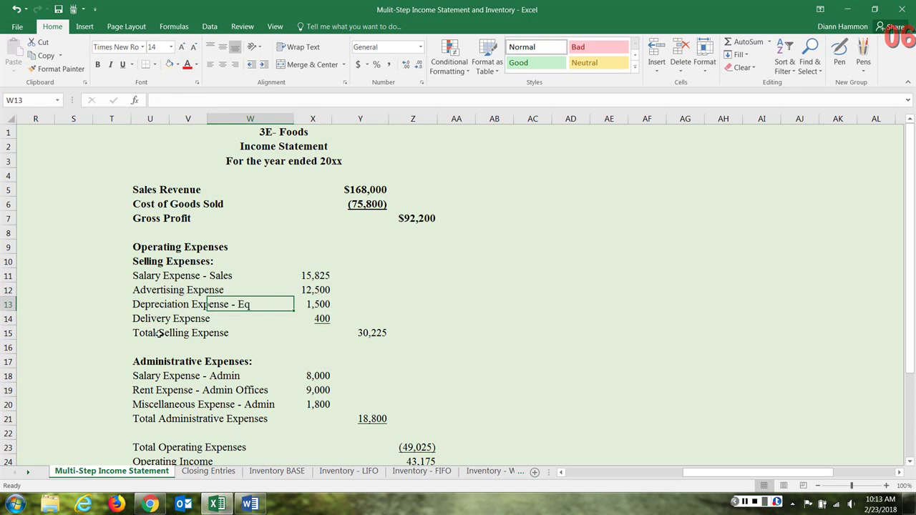
pyautogui.moveTo(148, 333); pyautogui.dragTo(380, 336)
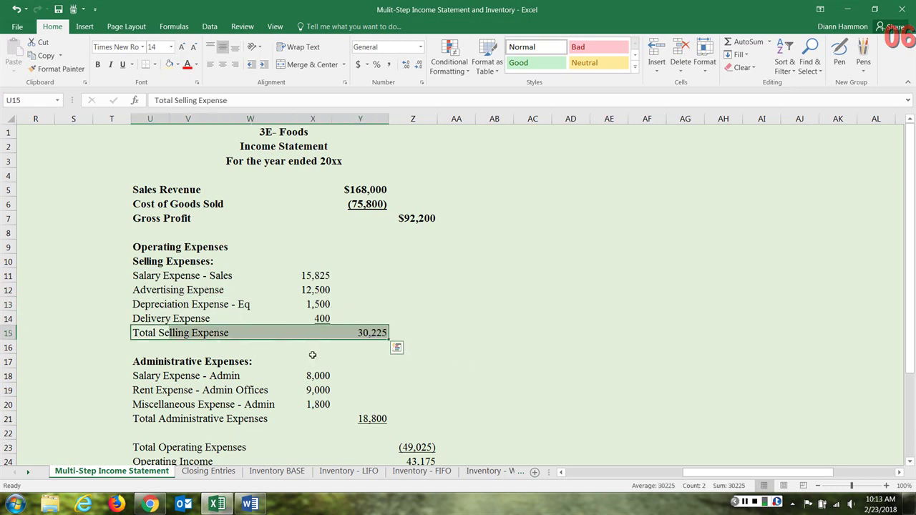
pyautogui.click(148, 331)
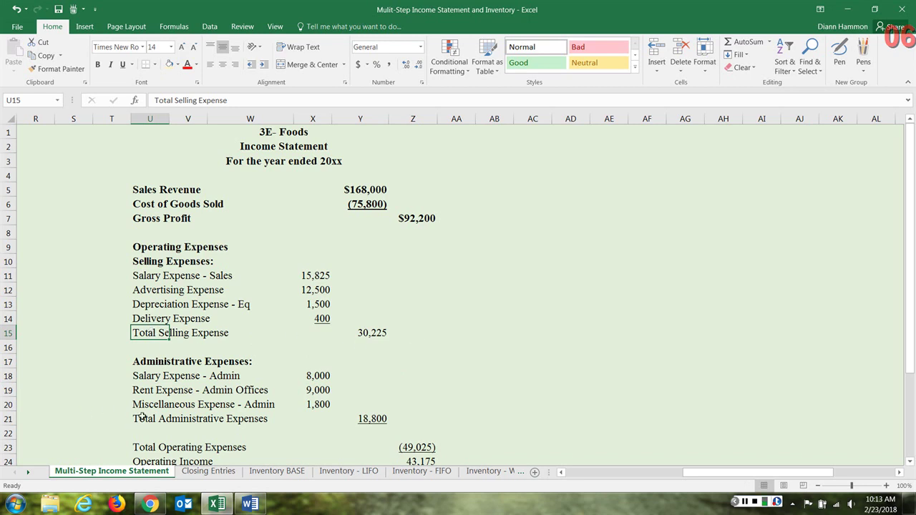
pyautogui.moveTo(151, 333); pyautogui.dragTo(352, 335)
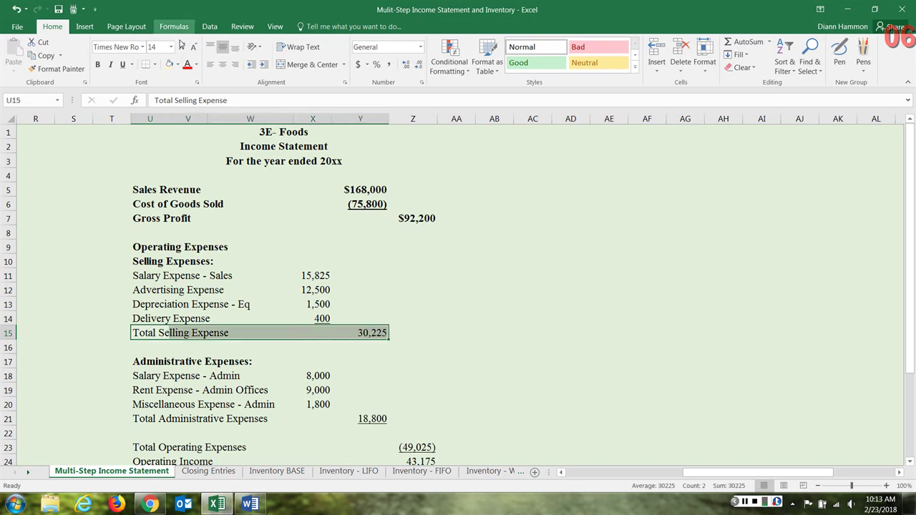
pyautogui.click(98, 64)
pyautogui.moveTo(159, 420); pyautogui.dragTo(378, 417)
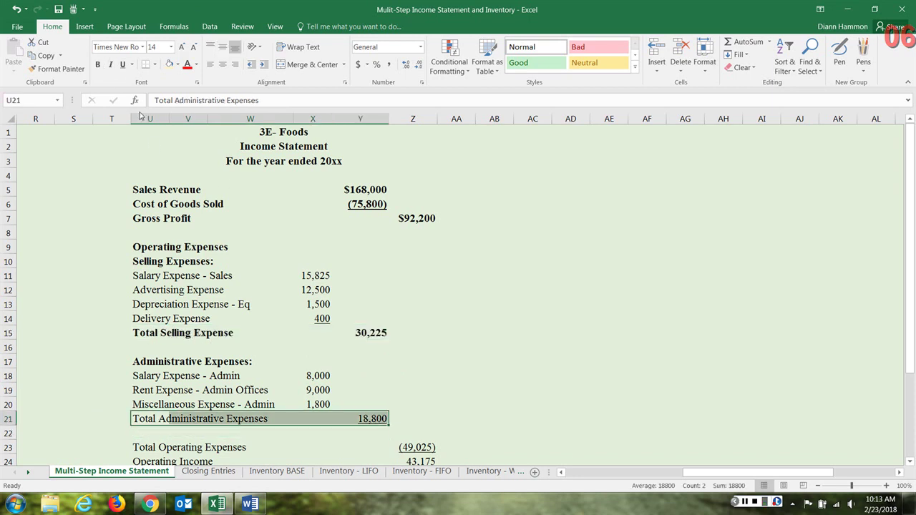
pyautogui.click(98, 64)
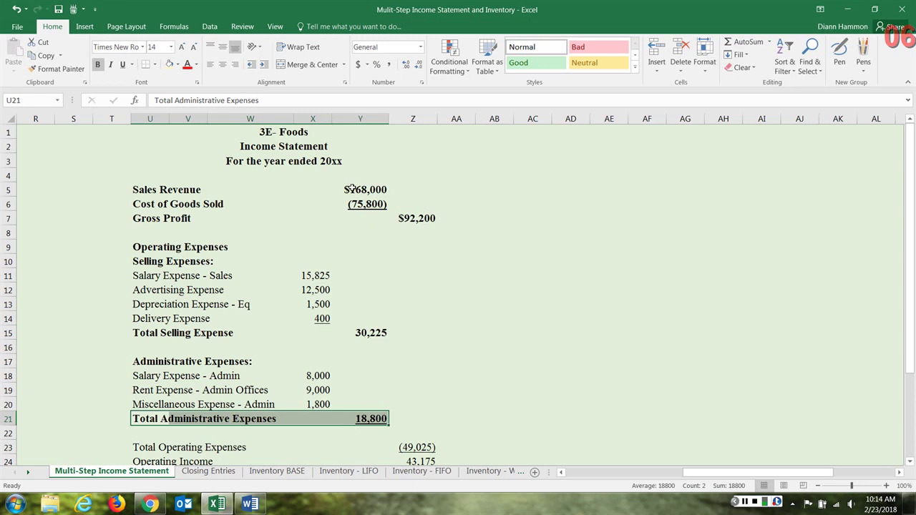
# Examine how gross profit, total selling expense and total administrative expenses are calculated from the amounts above them
pyautogui.moveTo(351, 187); pyautogui.dragTo(351, 198)
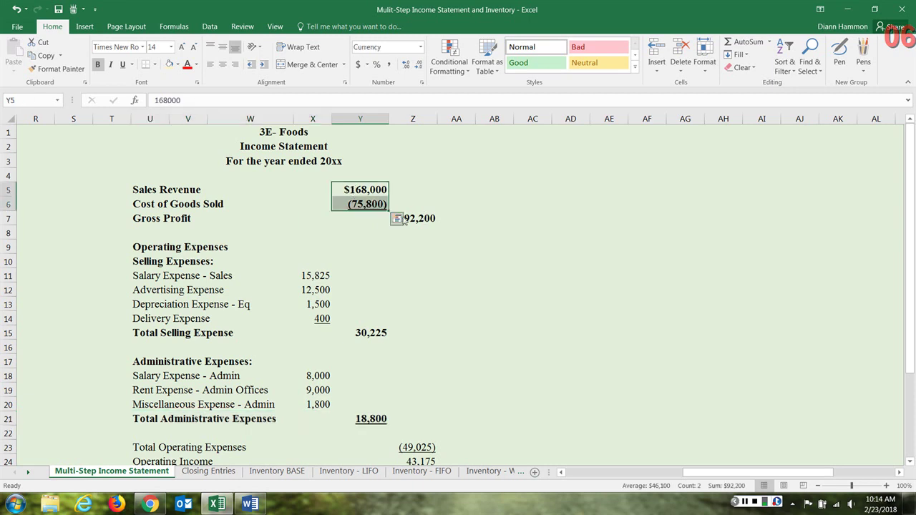
pyautogui.click(397, 218)
pyautogui.click(411, 213)
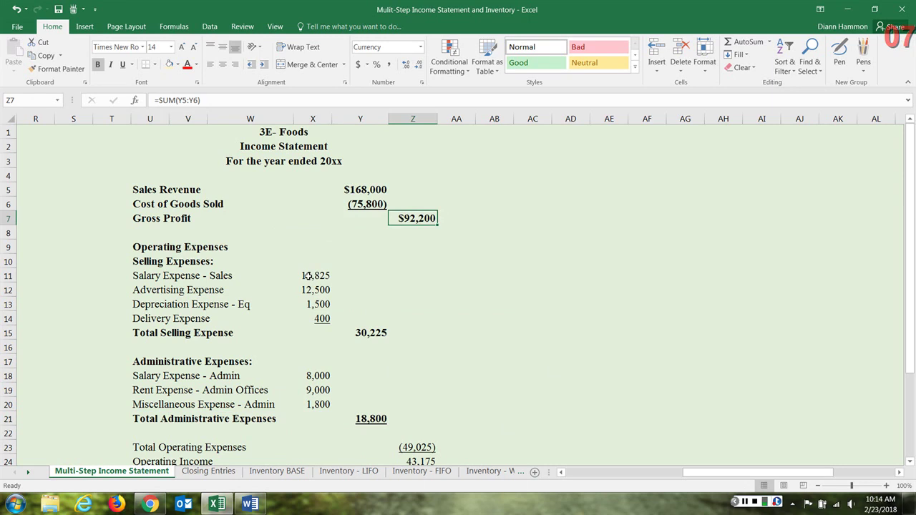
pyautogui.scroll(-2, 308, 276)
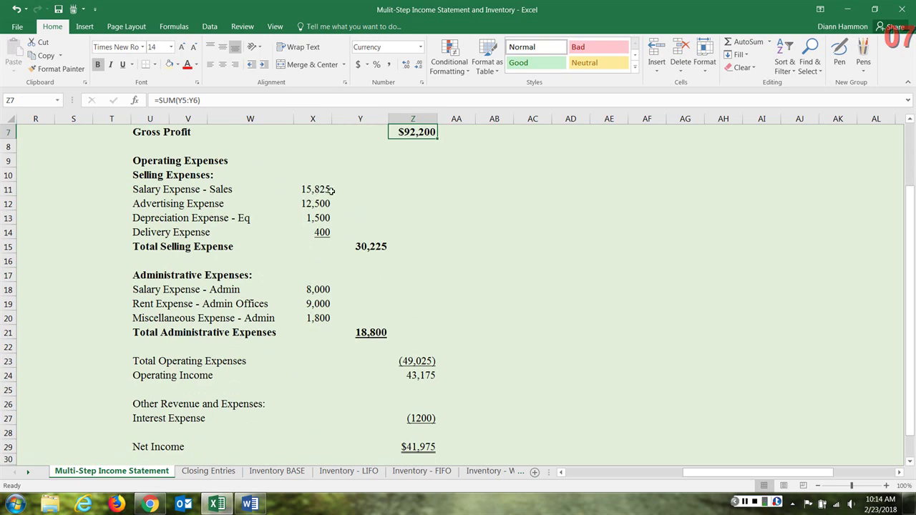
pyautogui.click(379, 246)
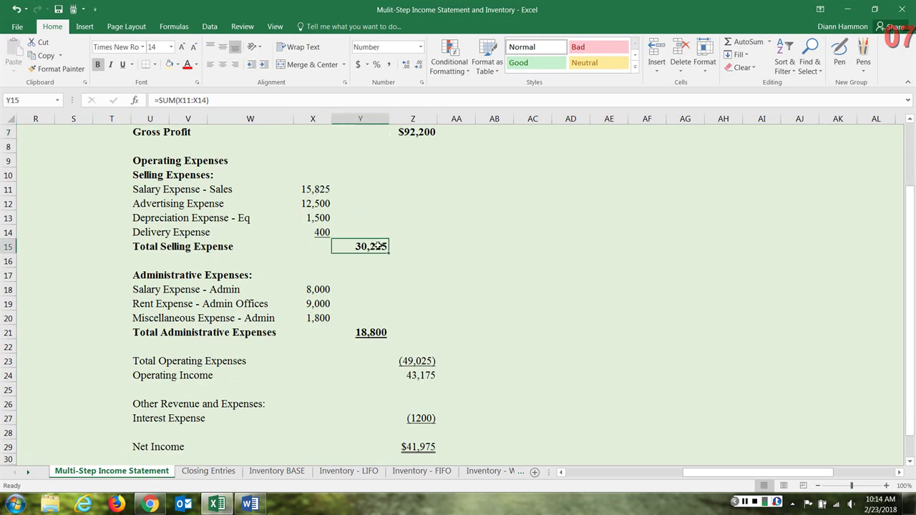
pyautogui.click(313, 289)
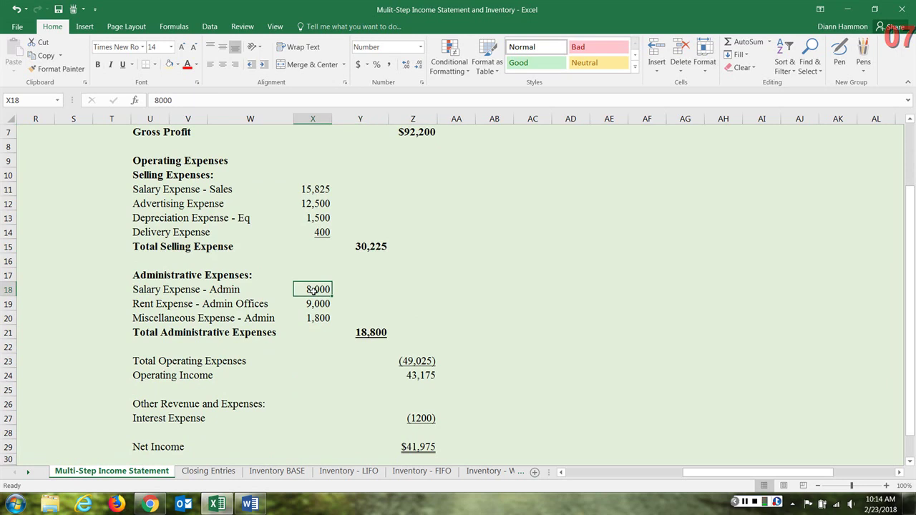
pyautogui.click(371, 332)
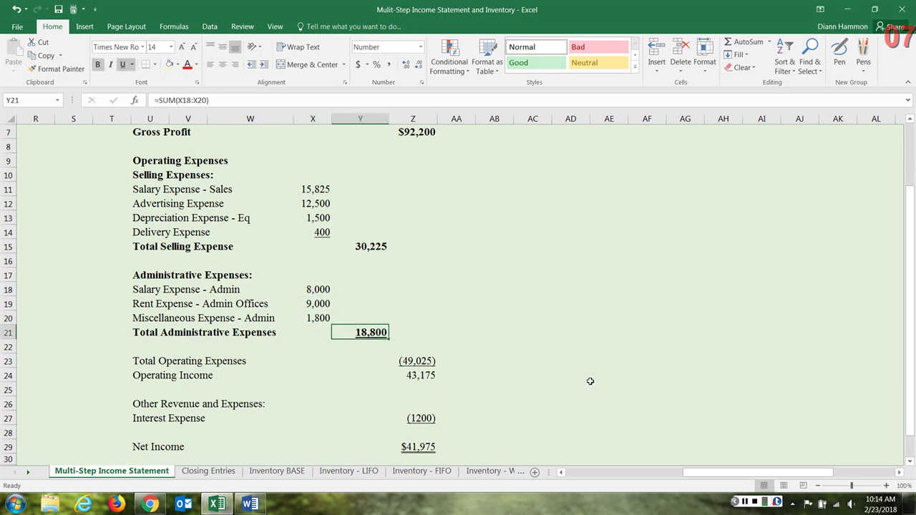
# Bold the Total Operating Expenses line of the income statement together with its amount
pyautogui.click(174, 360)
pyautogui.click(141, 359)
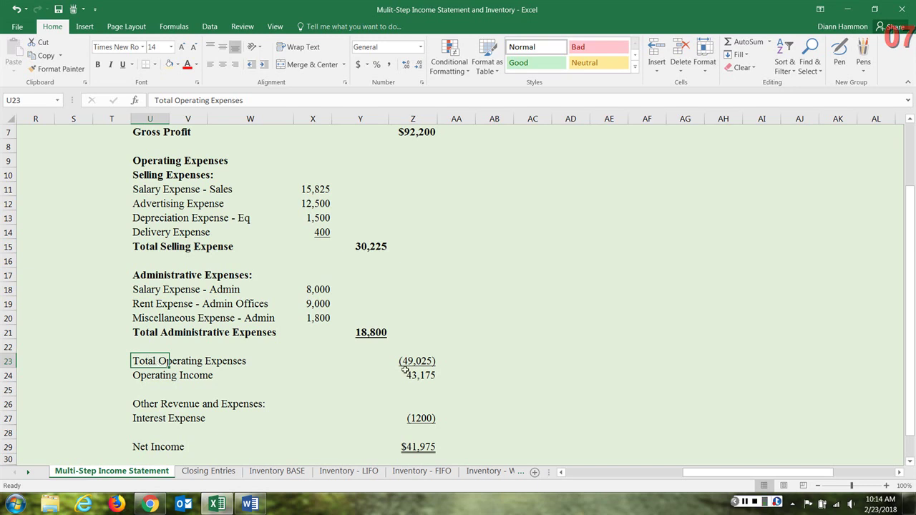
pyautogui.moveTo(150, 358); pyautogui.dragTo(411, 355)
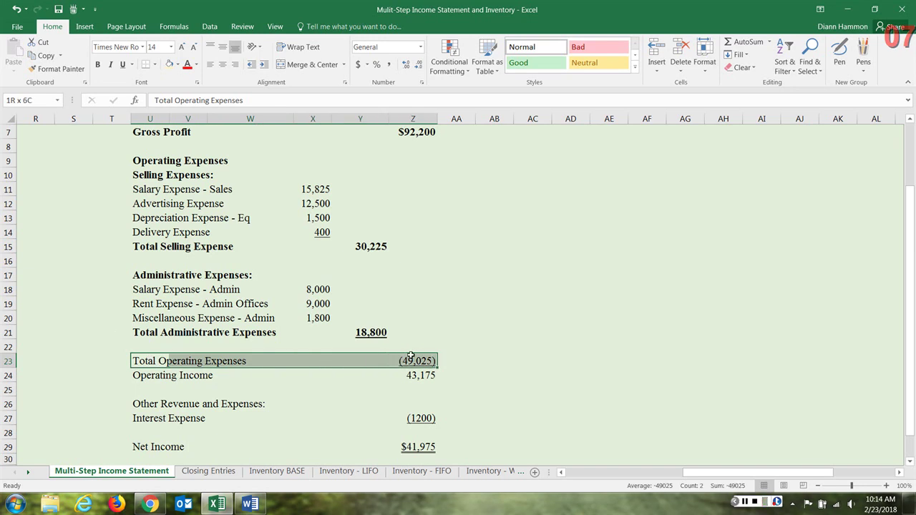
pyautogui.click(97, 64)
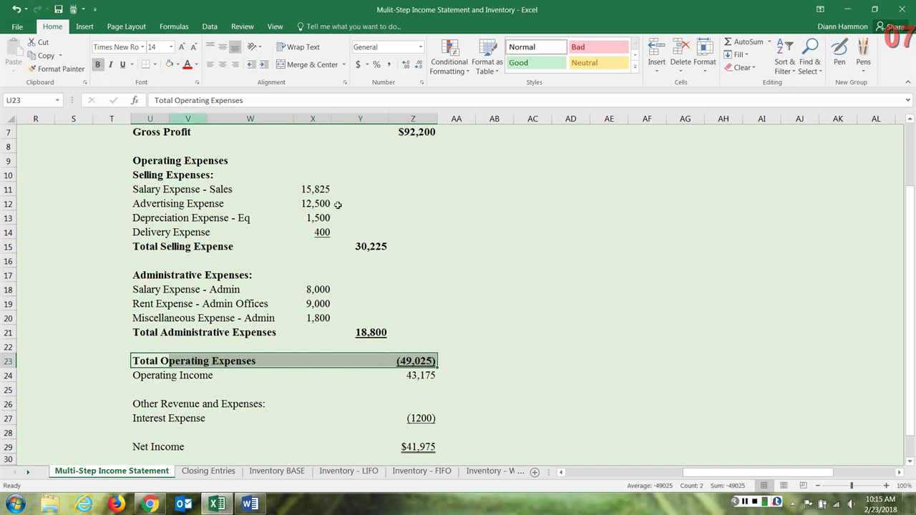
# Check the two subtotals feeding total operating expenses, and bold the Operating Income line with its amount
pyautogui.click(402, 246)
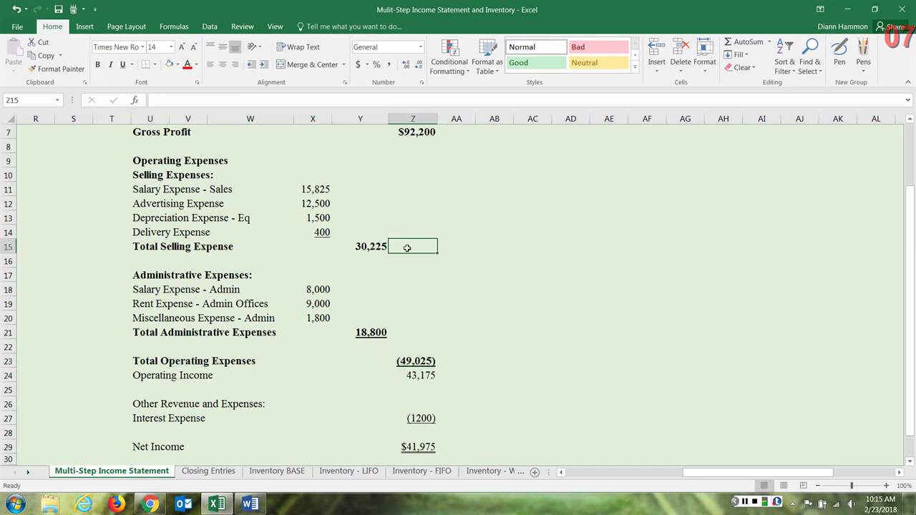
pyautogui.click(382, 247)
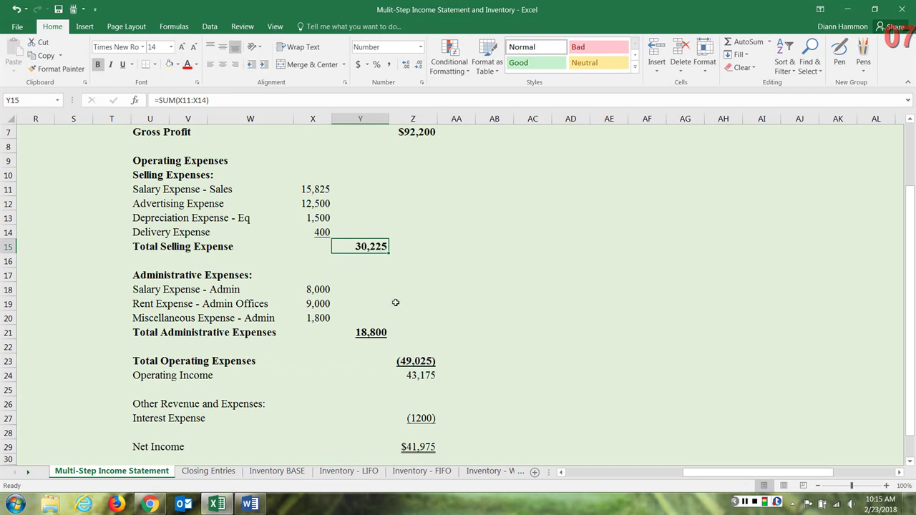
pyautogui.click(370, 332)
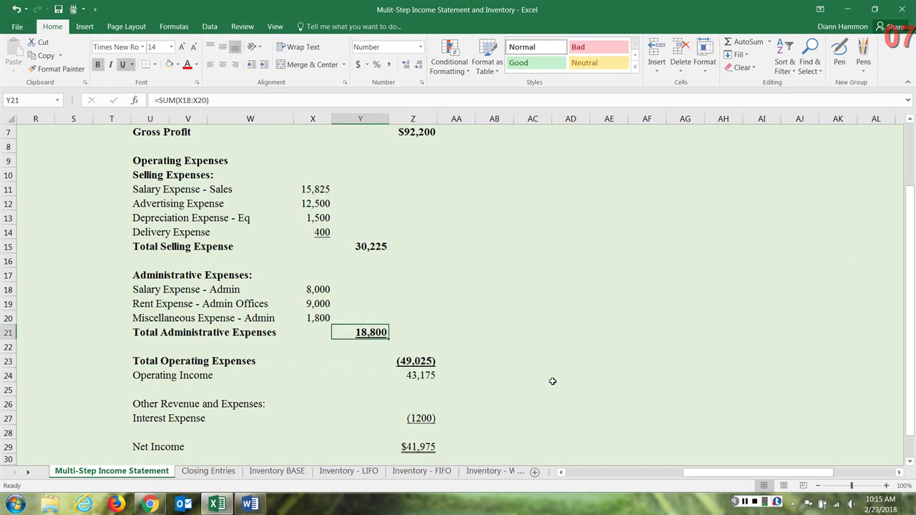
pyautogui.click(425, 362)
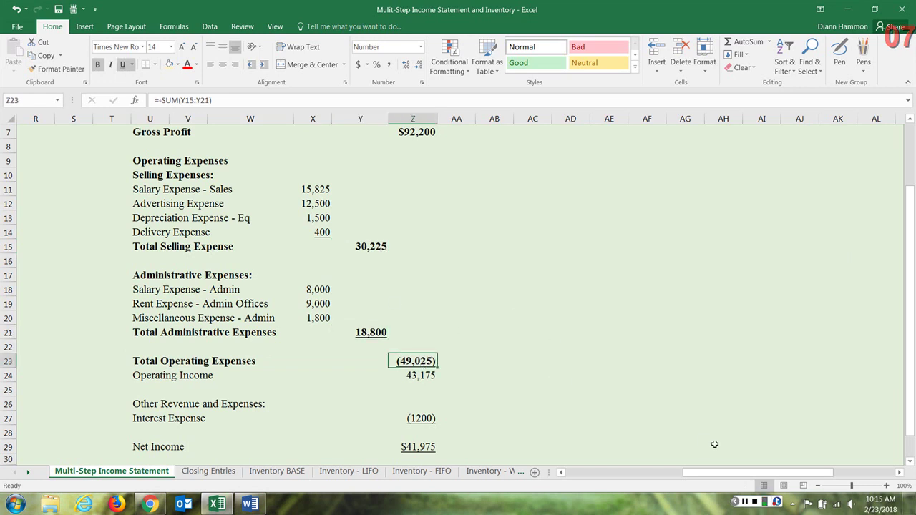
pyautogui.click(147, 377)
pyautogui.moveTo(147, 377); pyautogui.dragTo(422, 378)
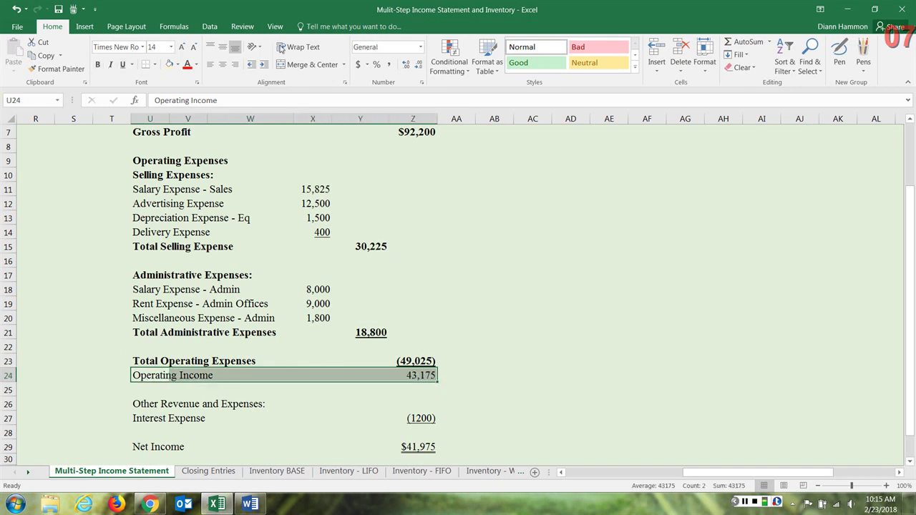
pyautogui.click(98, 64)
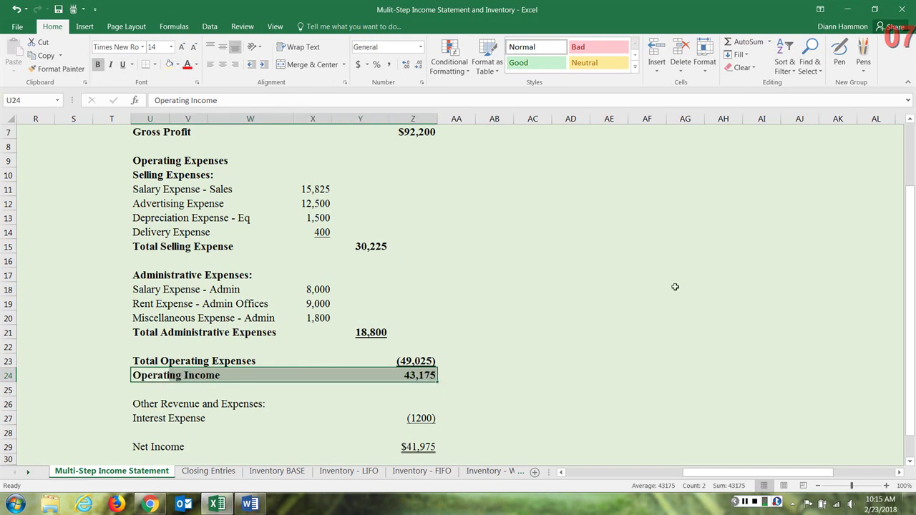
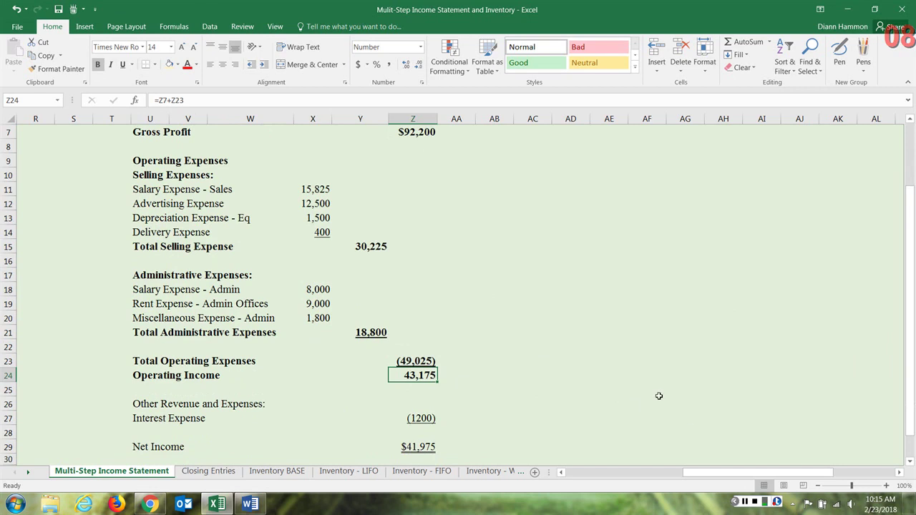
# Bold the Other Revenue and Expenses heading in the income statement
pyautogui.scroll(-2, 656, 395)
pyautogui.moveTo(146, 321); pyautogui.dragTo(254, 319)
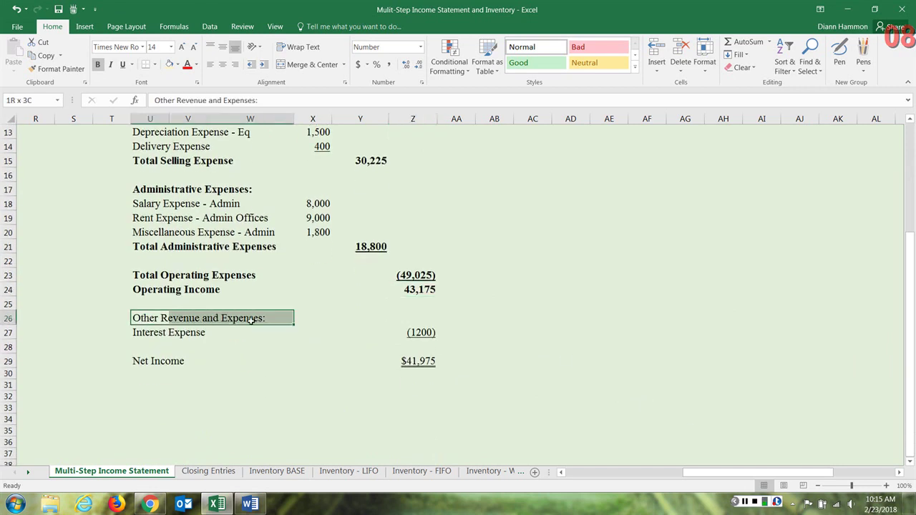
pyautogui.click(97, 63)
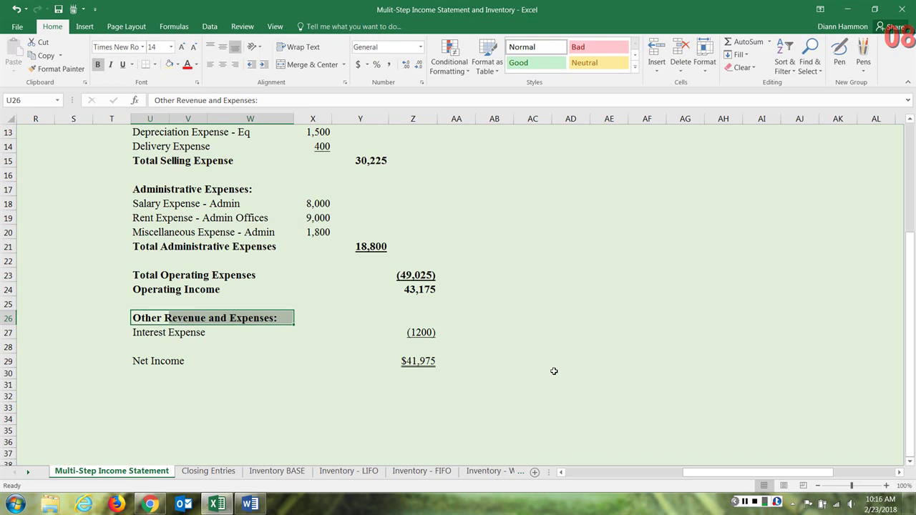
# Check the interest expense and operating income amounts, and bold the Net Income line with its amount
pyautogui.click(424, 333)
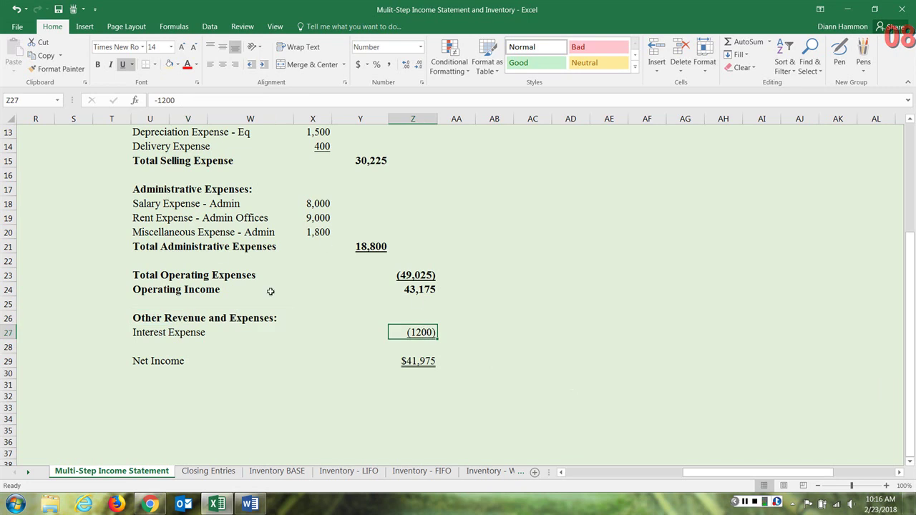
pyautogui.click(414, 288)
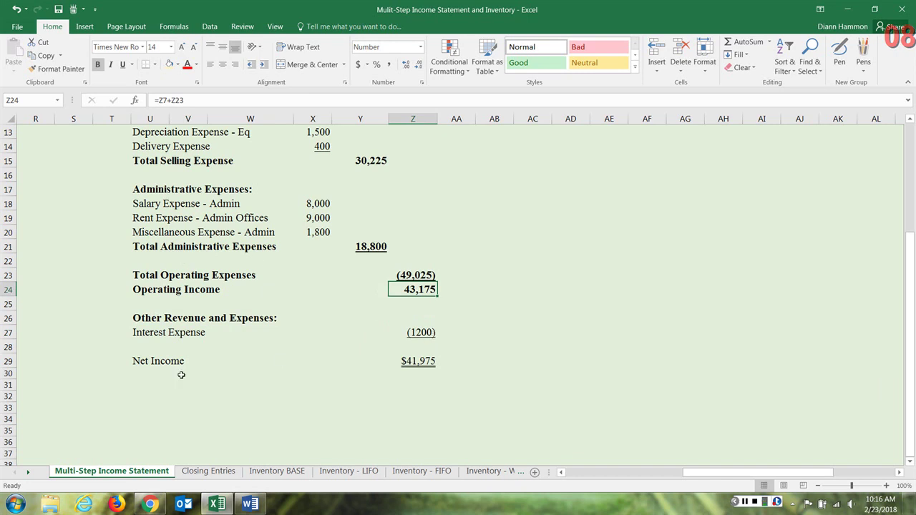
pyautogui.moveTo(153, 362); pyautogui.dragTo(422, 363)
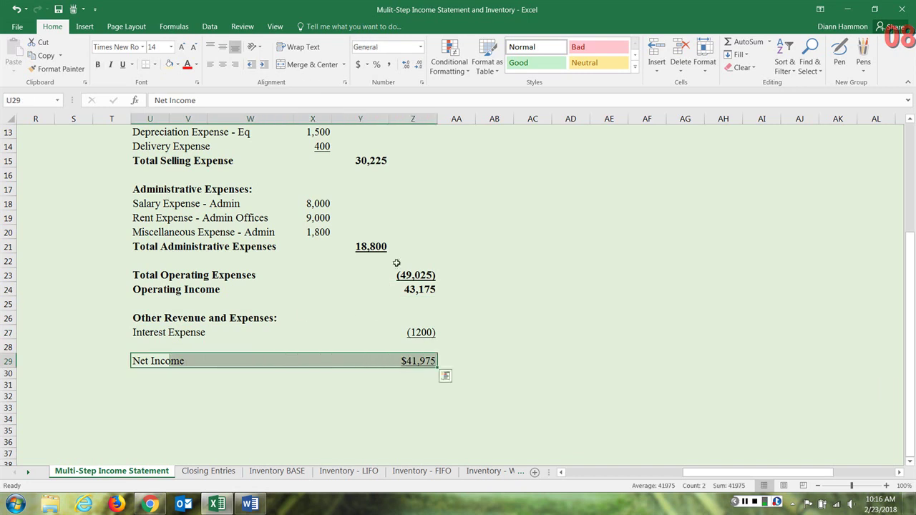
pyautogui.hotkey('ctrl', 'b')
pyautogui.click(583, 276)
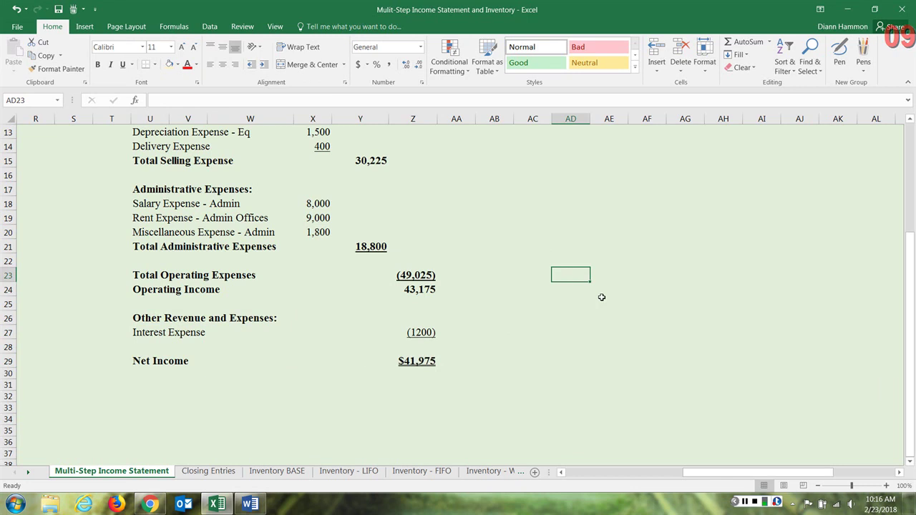
pyautogui.scroll(4, 602, 297)
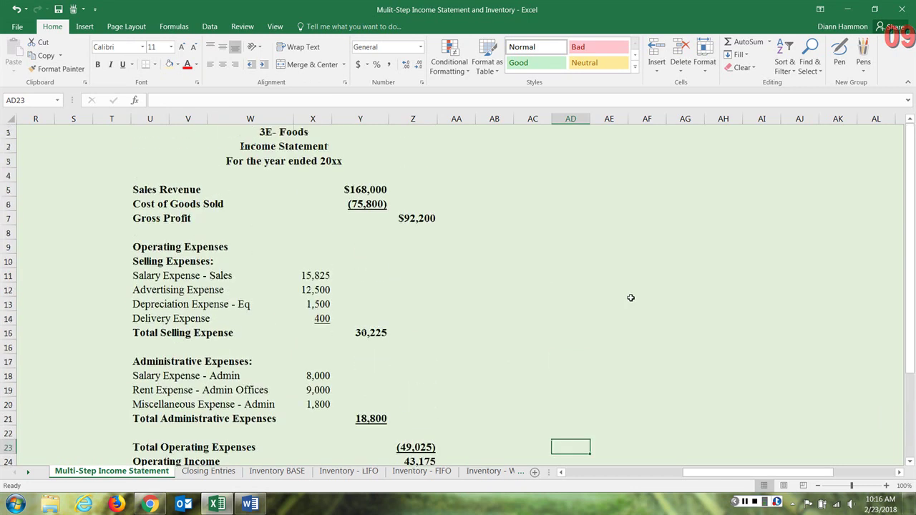
pyautogui.scroll(-2, 630, 298)
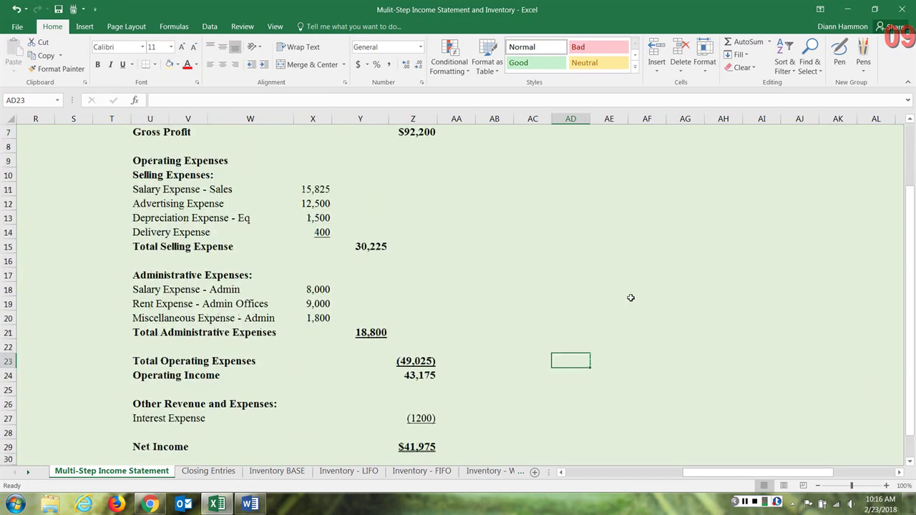
pyautogui.scroll(-2, 630, 298)
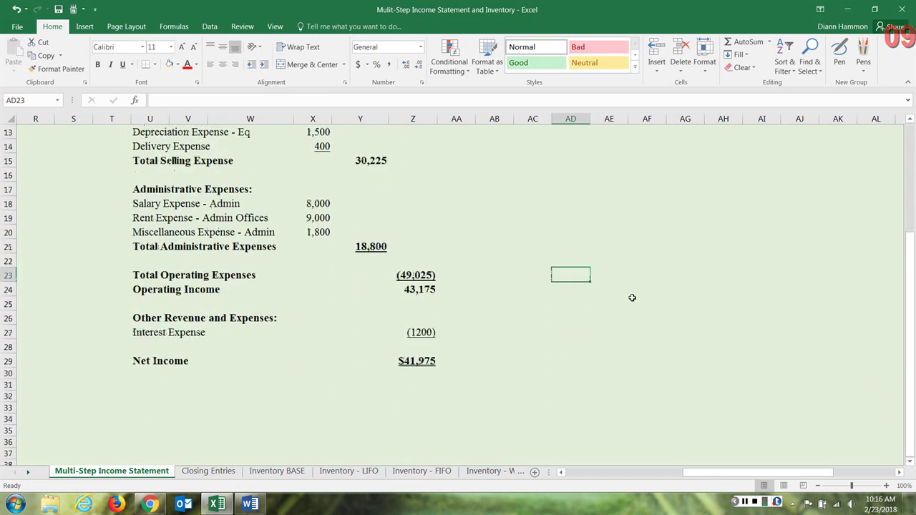
# Open the Closing Entries sheet and examine the struck-through balance sheet accounts and Dividends in the account list
pyautogui.click(207, 472)
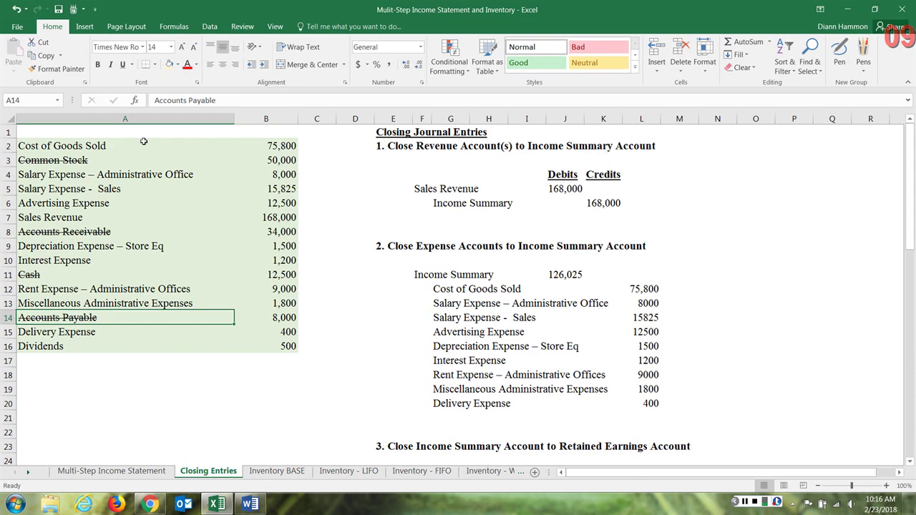
pyautogui.click(43, 162)
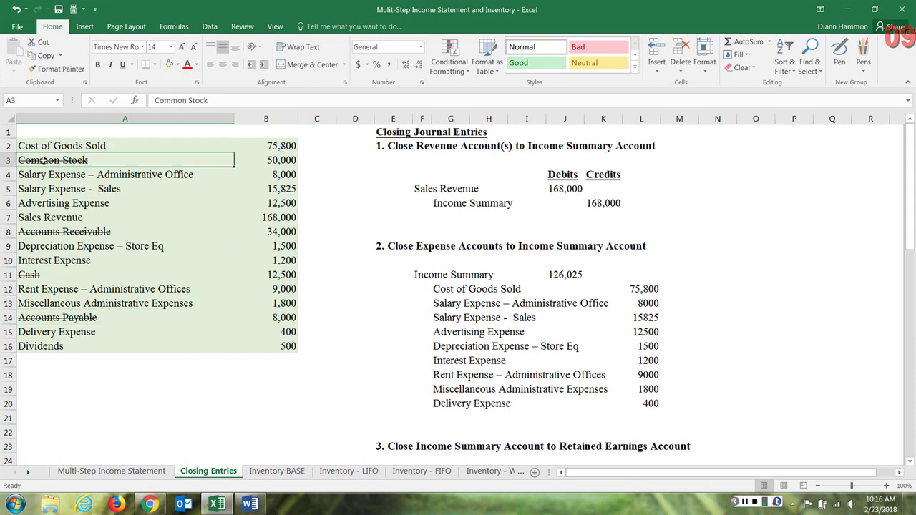
pyautogui.click(54, 232)
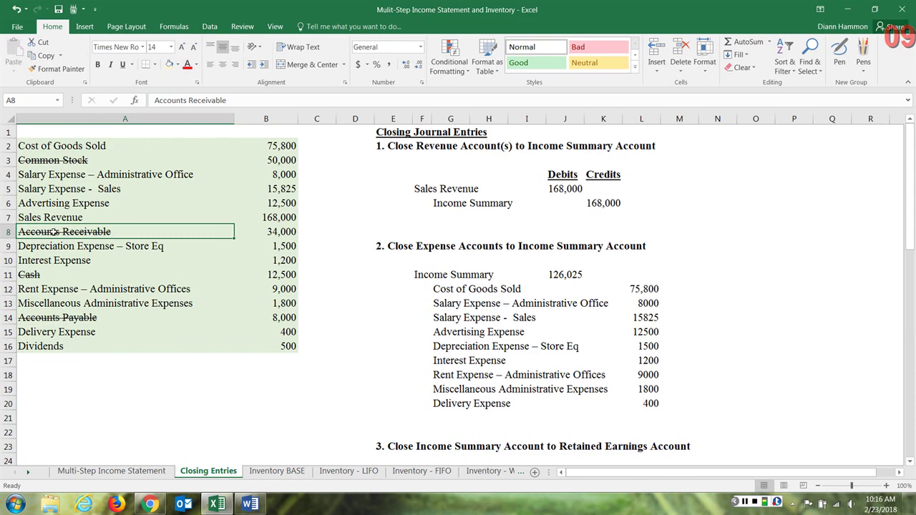
pyautogui.click(36, 276)
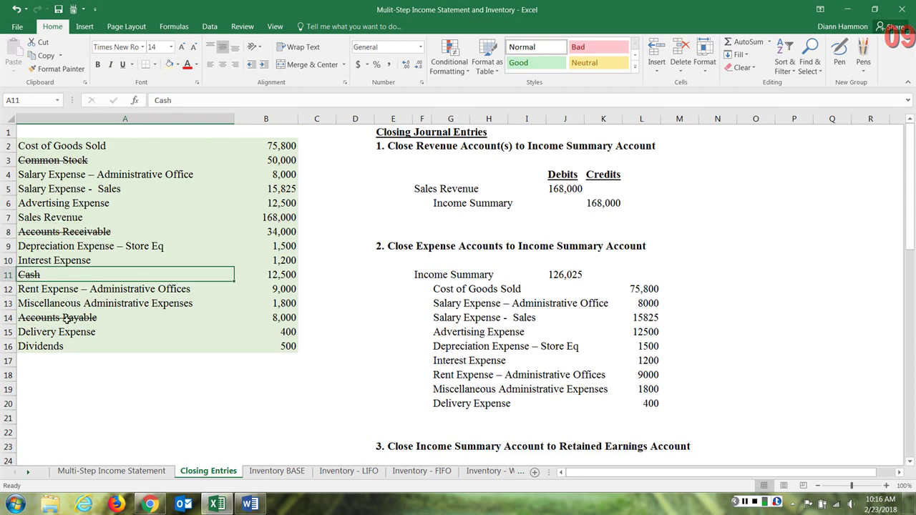
pyautogui.click(67, 321)
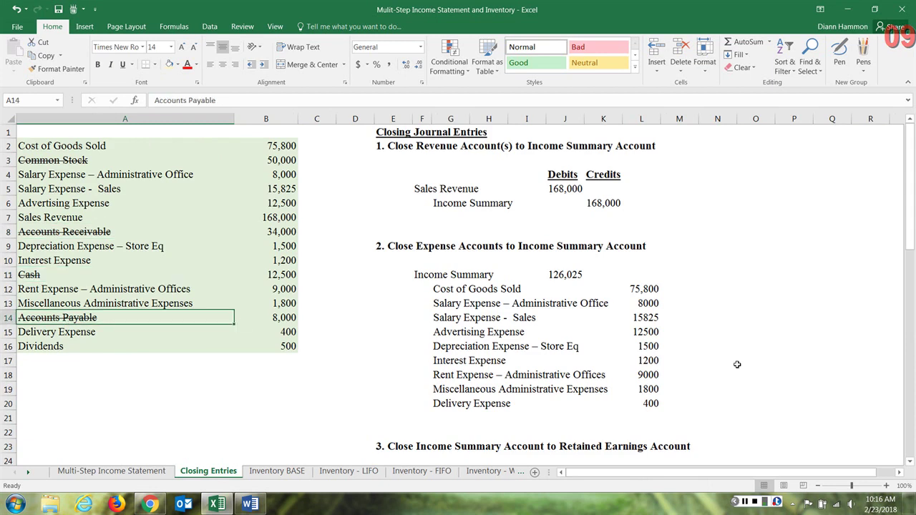
pyautogui.click(69, 347)
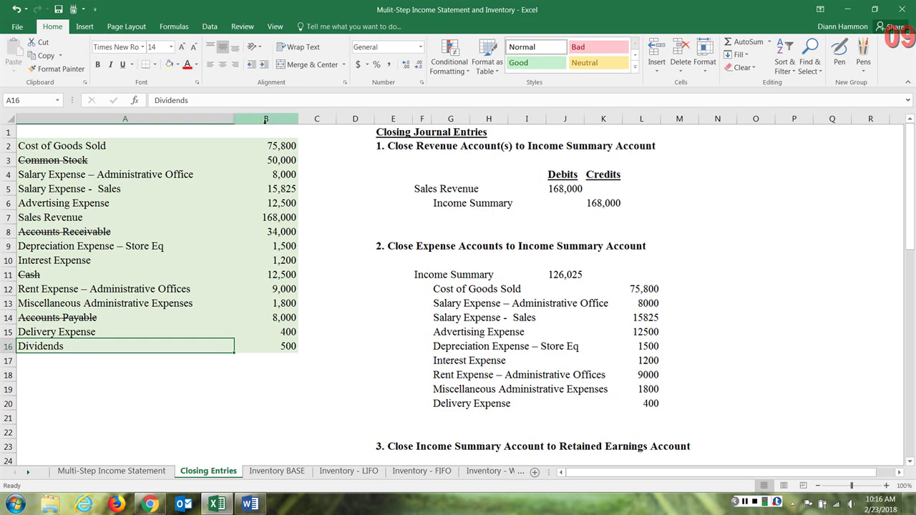
# Check the Sales Revenue balance, the Income Summary debit in the second closing entry, and the expense accounts credited beneath it
pyautogui.click(283, 221)
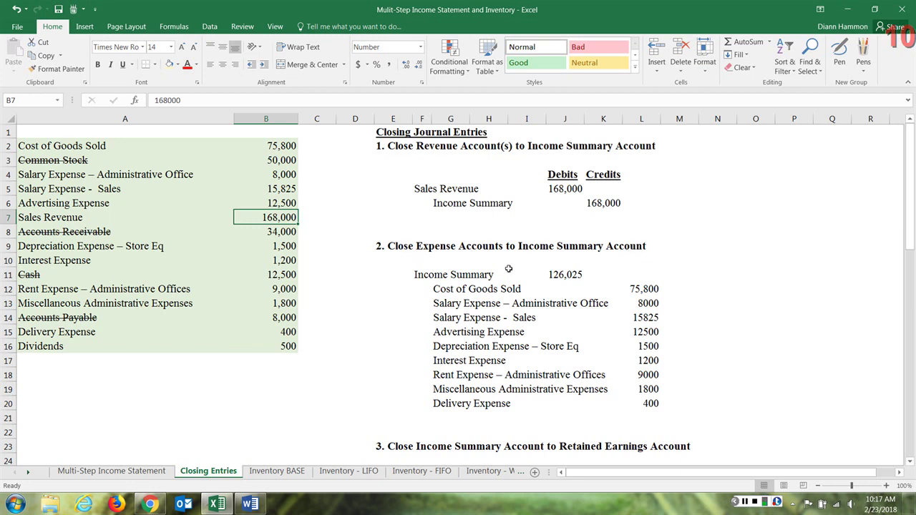
pyautogui.click(565, 274)
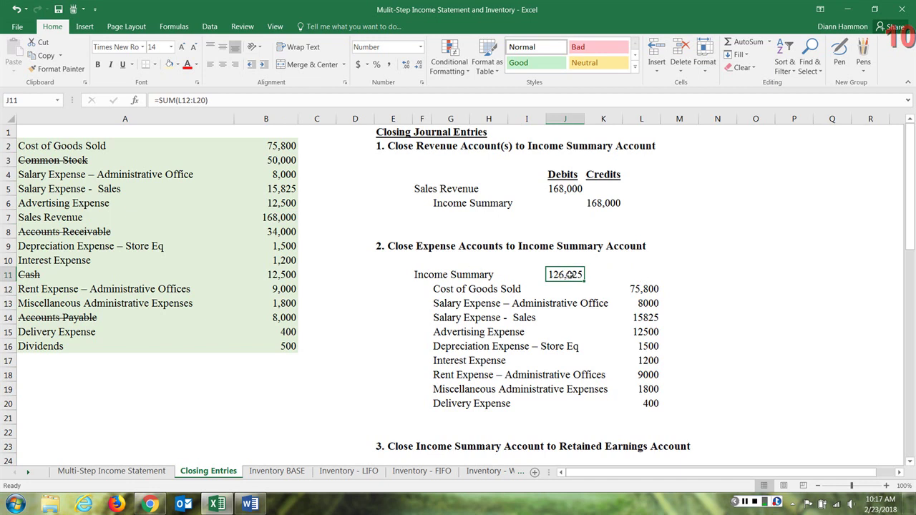
pyautogui.moveTo(457, 285); pyautogui.dragTo(642, 403)
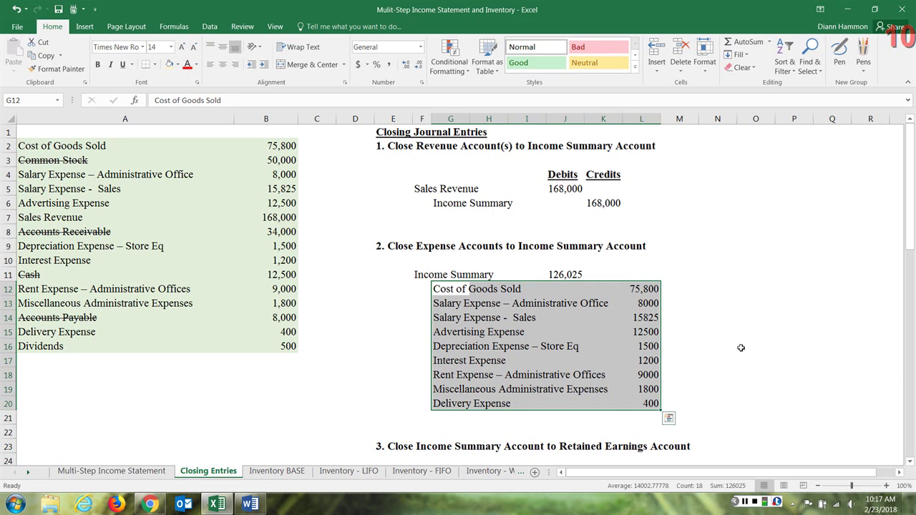
pyautogui.click(681, 329)
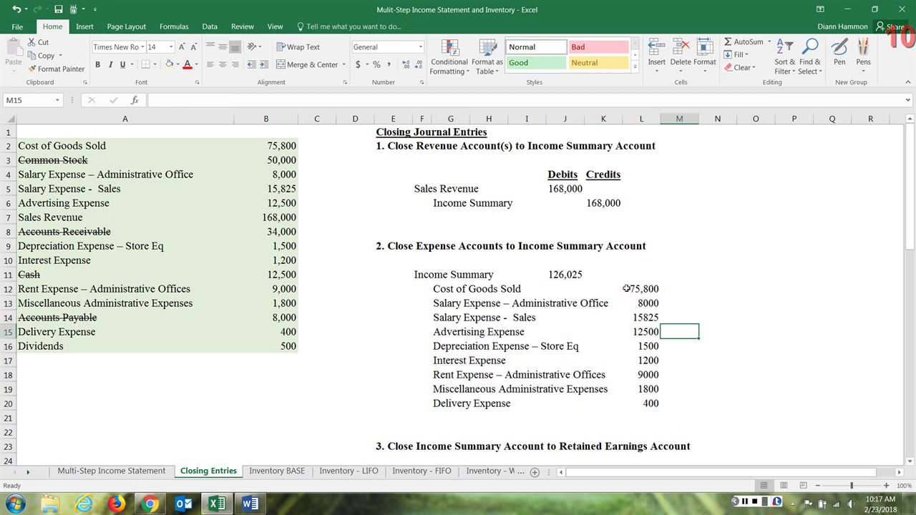
# Review the entry closing Income Summary to Retained Earnings and compare its amount with Net Income on the Multi-Step Income Statement sheet
pyautogui.scroll(-2, 725, 390)
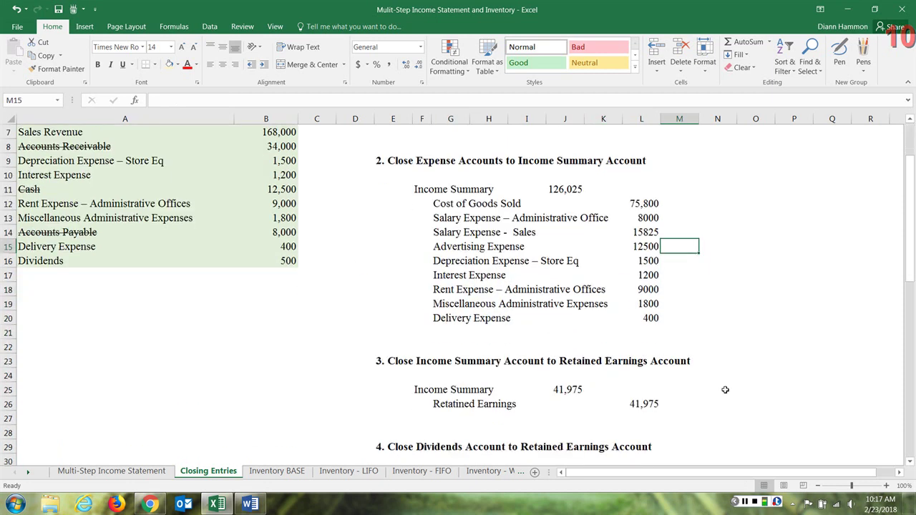
pyautogui.scroll(-2, 725, 390)
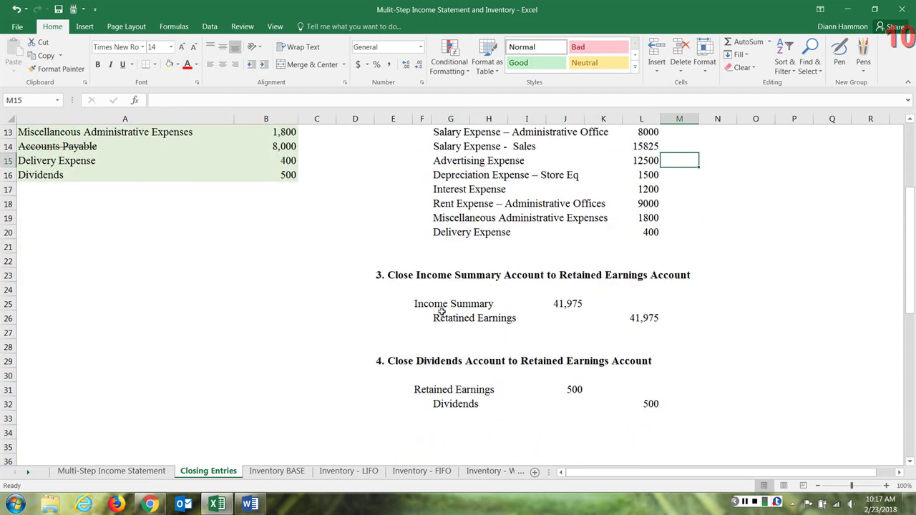
pyautogui.scroll(4, 800, 295)
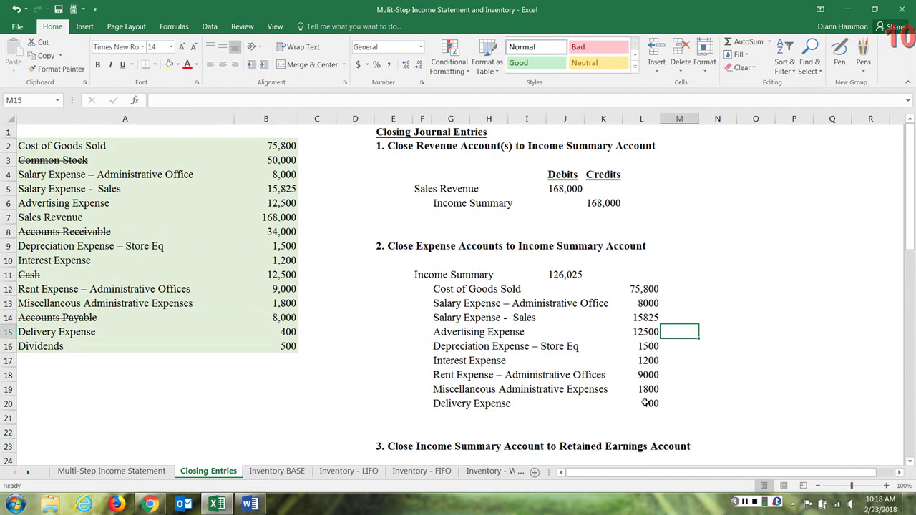
pyautogui.scroll(-2, 841, 384)
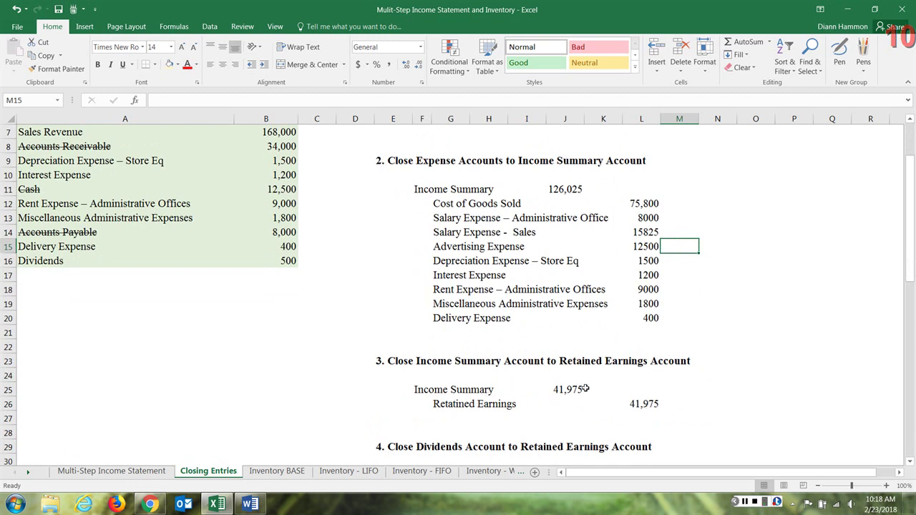
pyautogui.click(114, 471)
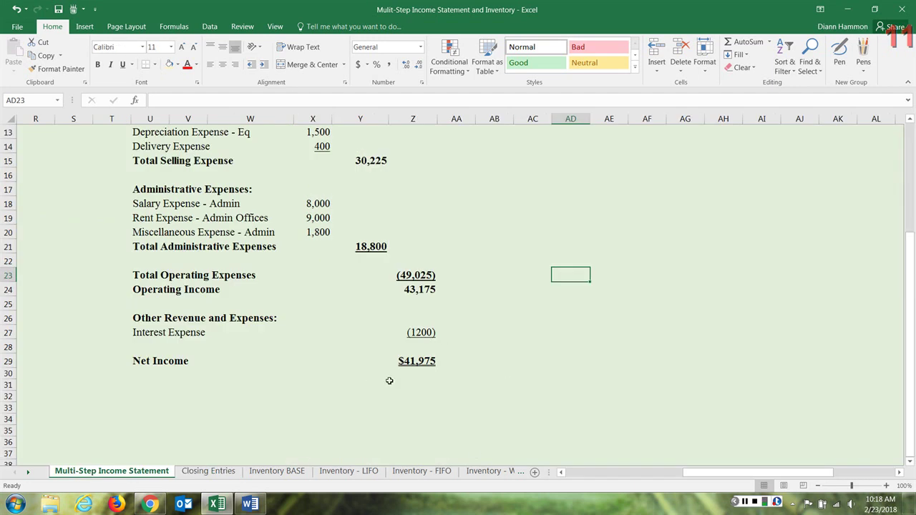
pyautogui.click(209, 471)
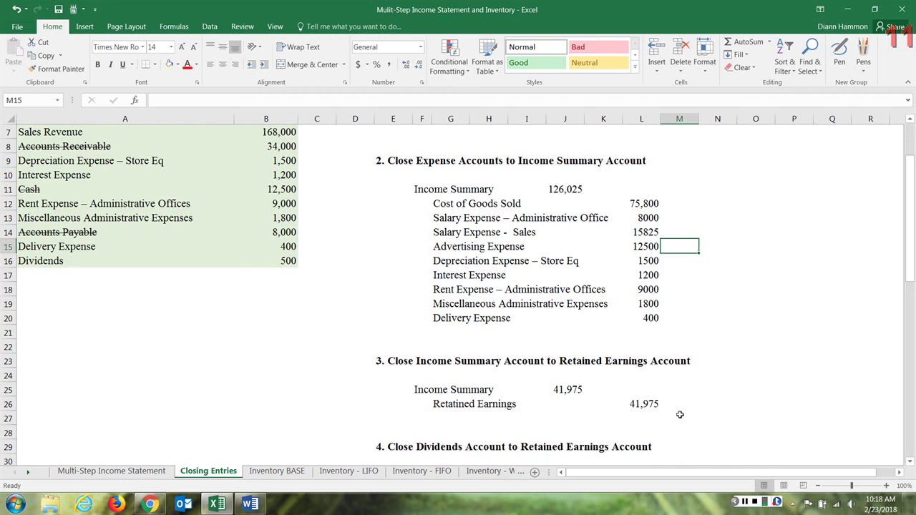
# Review the entry closing Dividends to Retained Earnings, and return to cell D1 beside the Closing Journal Entries heading
pyautogui.scroll(-2, 641, 419)
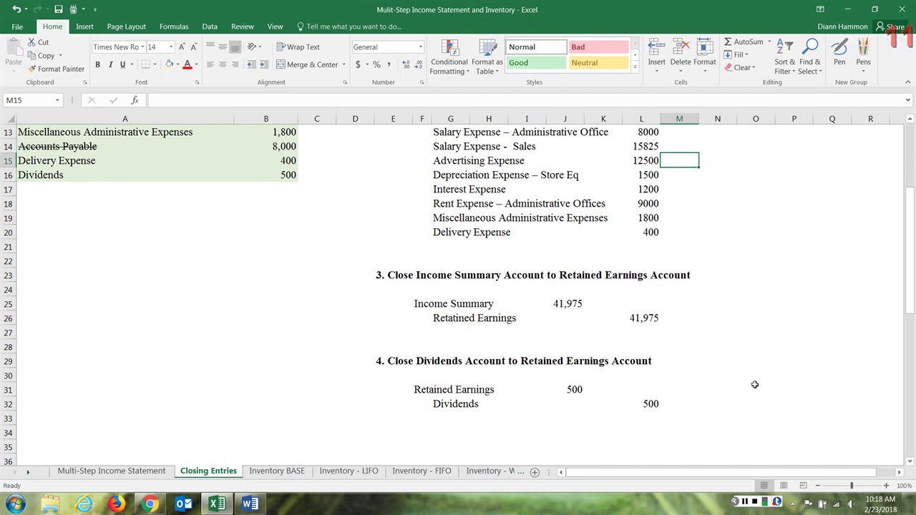
pyautogui.scroll(4, 754, 385)
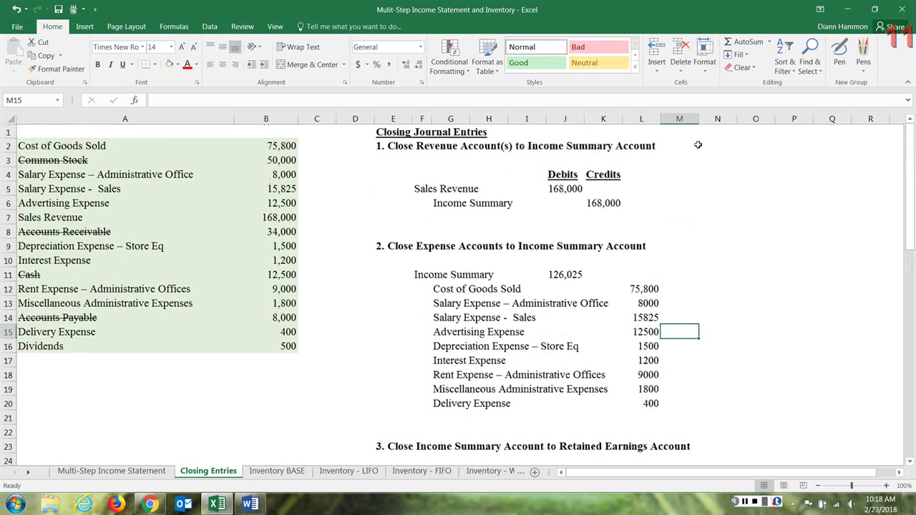
pyautogui.click(350, 134)
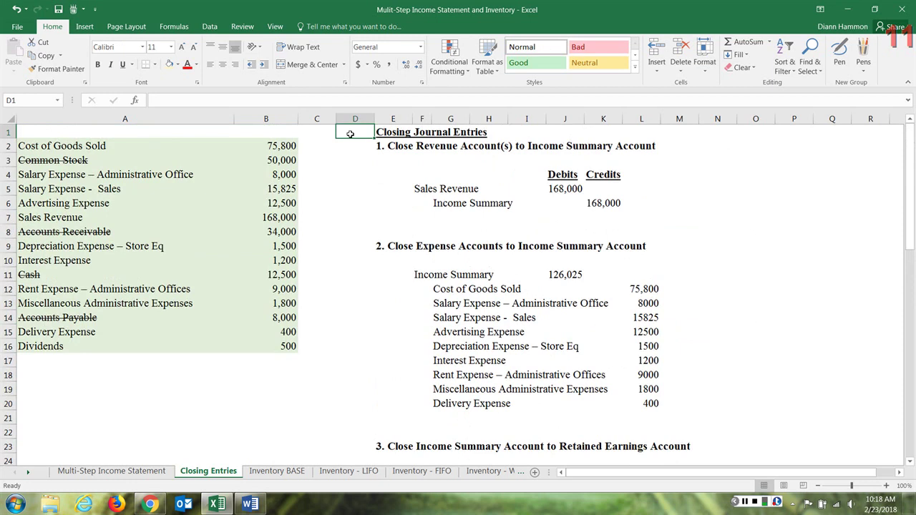